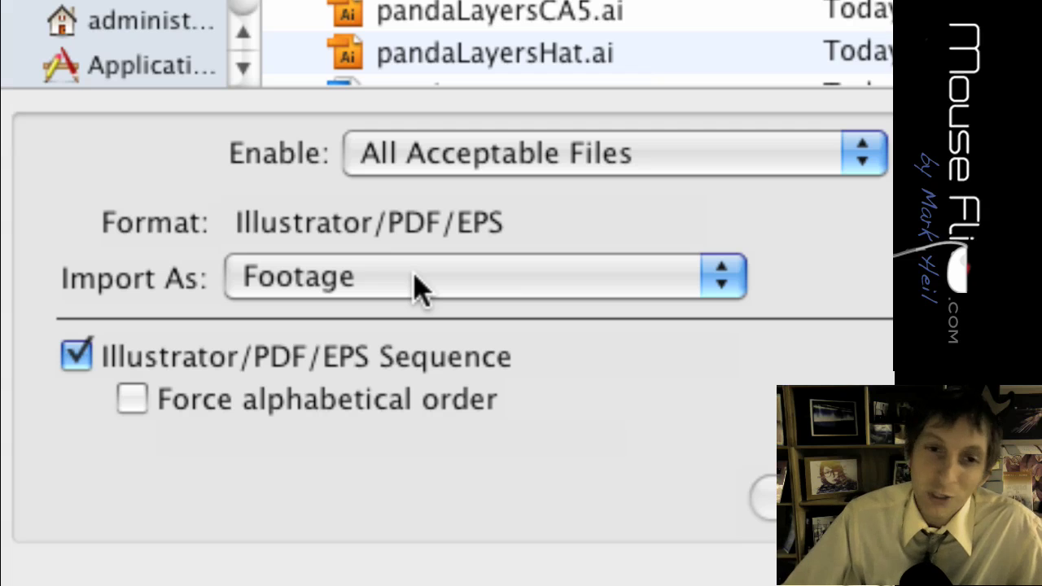
Step: Import lakeBackgroundLayersCA5.ai as a Composition with the Illustrator/PDF/EPS Sequence option off, and expand its imported layers folder
{"action": "left_click", "coordinate": [416, 285]}
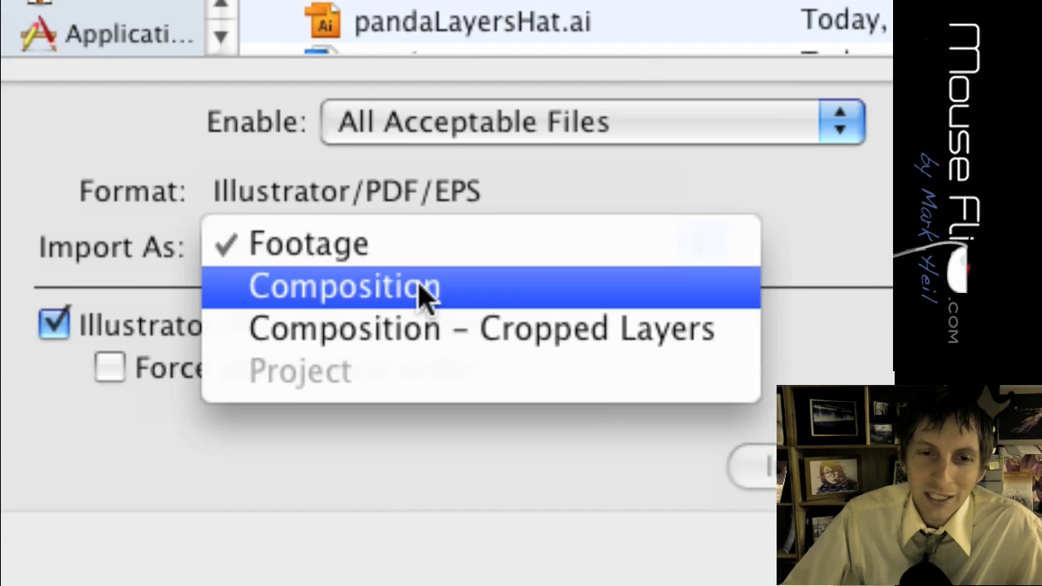
{"action": "left_click", "coordinate": [425, 296]}
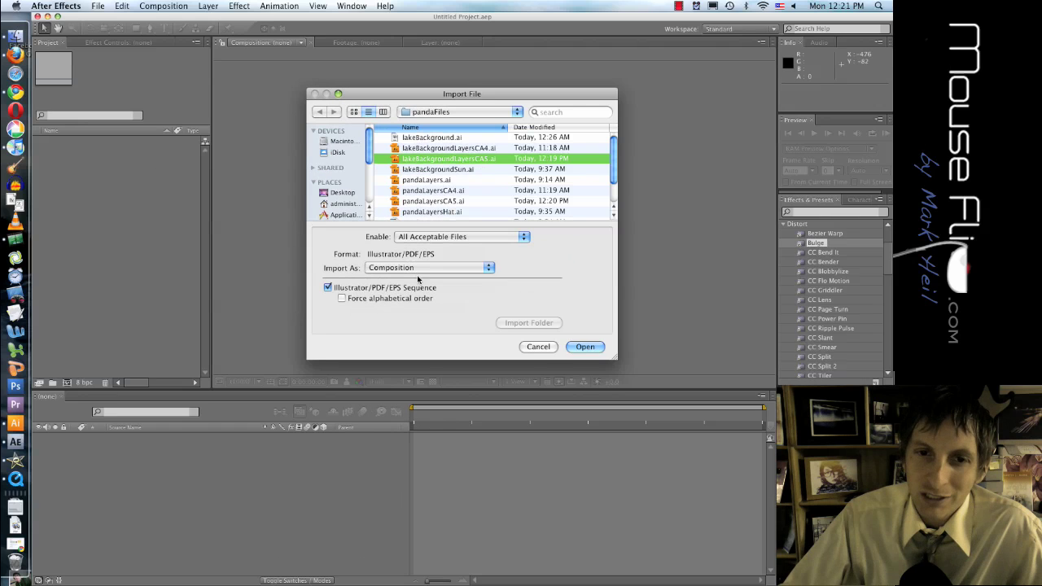
{"action": "left_click", "coordinate": [328, 288]}
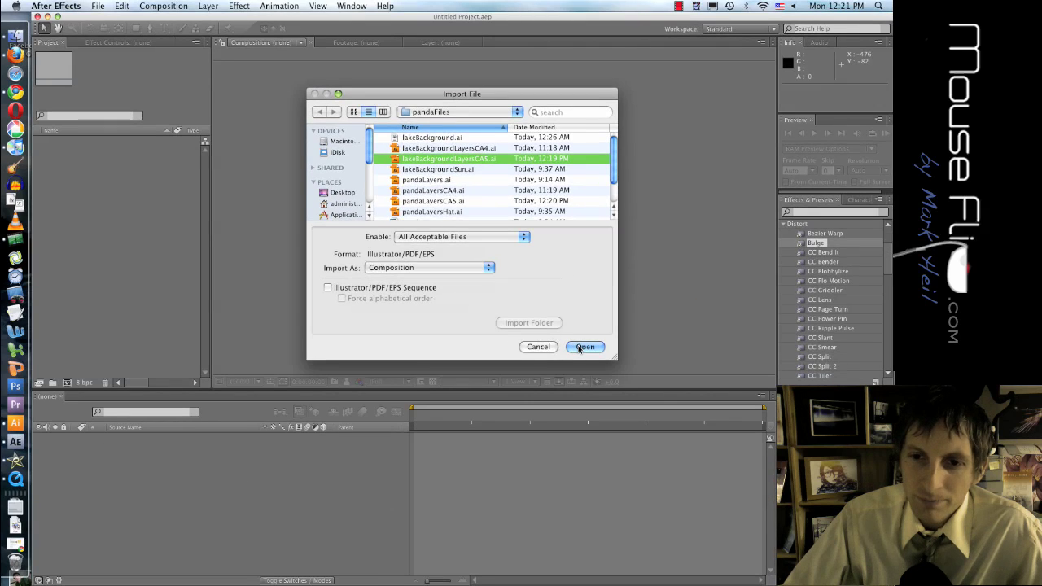
{"action": "left_click", "coordinate": [584, 347]}
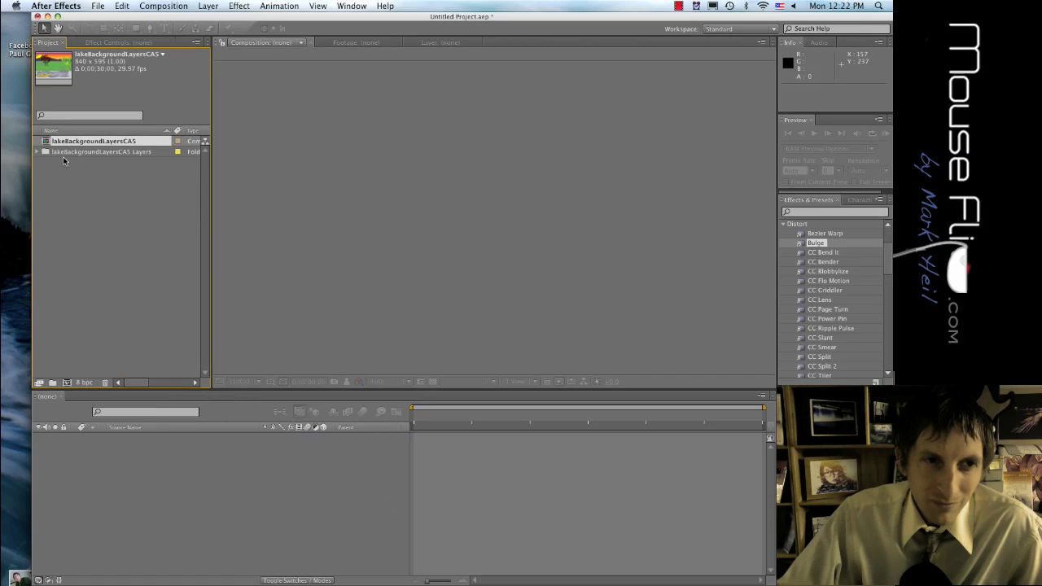
{"action": "left_click", "coordinate": [37, 154]}
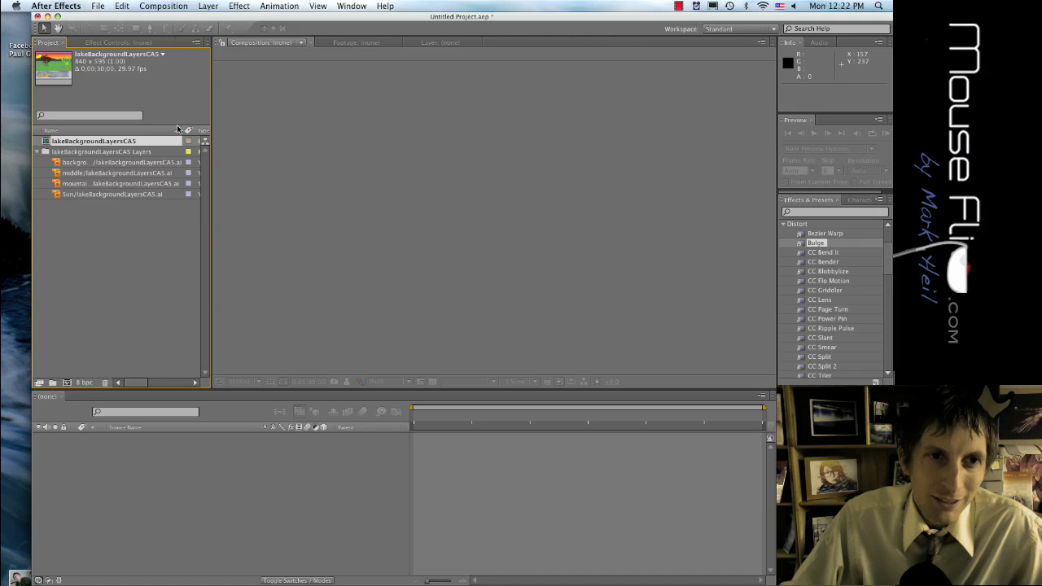
Step: Switch to Illustrator to check the layer order in lakeBackgroundLayersCA4.ai, and return to After Effects
{"action": "key", "text": "super+Tab"}
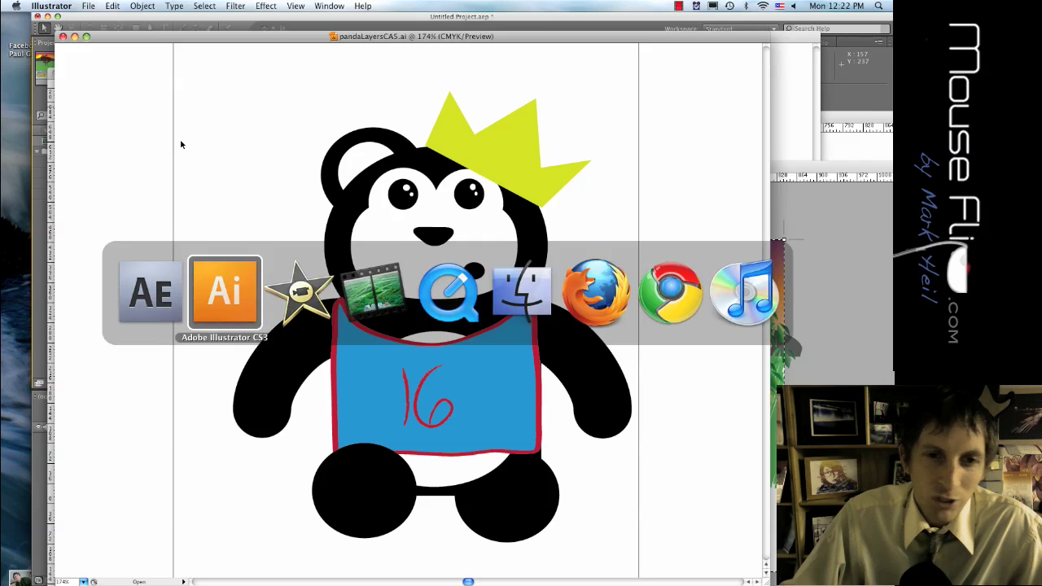
{"action": "left_click_drag", "start_coordinate": [249, 40], "coordinate": [275, 270]}
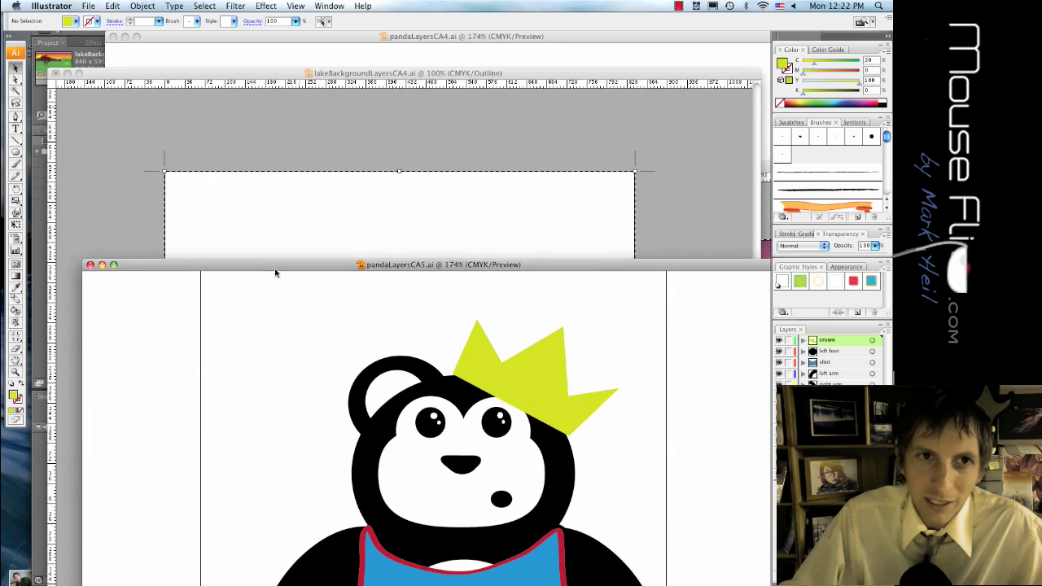
{"action": "left_click", "coordinate": [269, 129]}
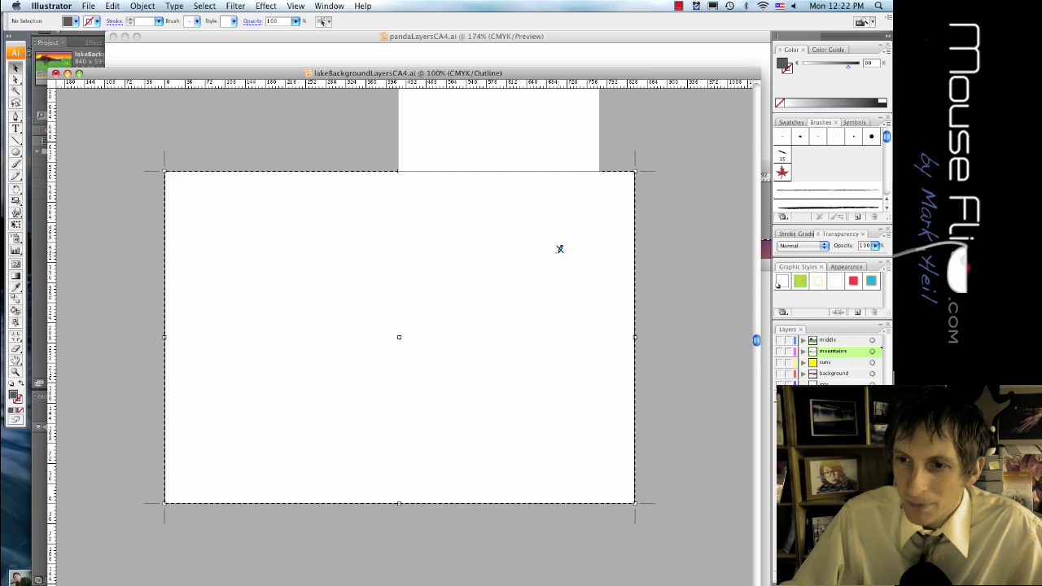
{"action": "key", "text": "super+Tab"}
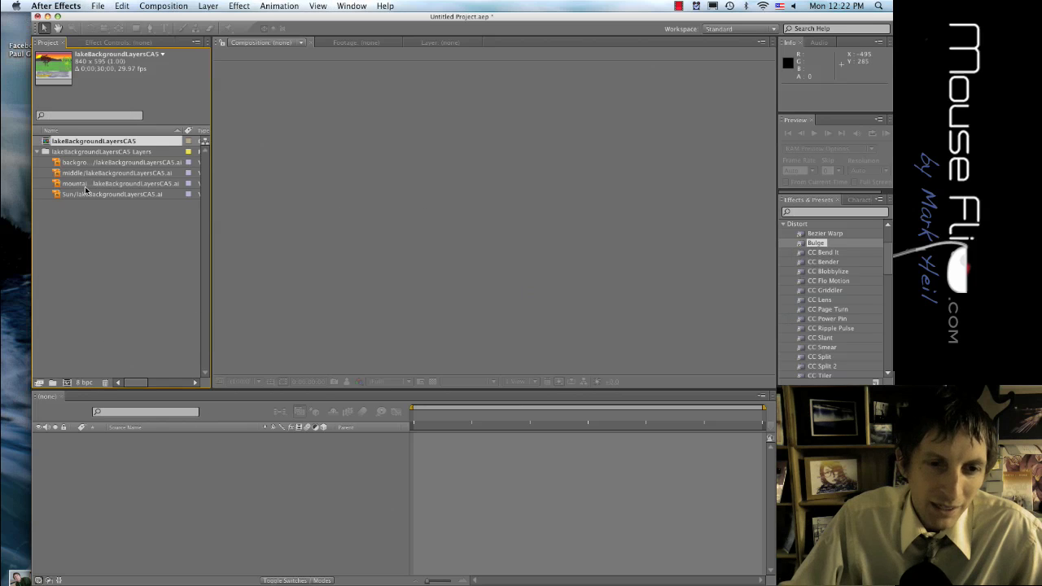
Step: Build a composition from the imported lakeBackgroundLayersCA5 layers, stacked from front to back as middle, mountains, Sun and background
{"action": "left_click_drag", "start_coordinate": [88, 172], "coordinate": [116, 457]}
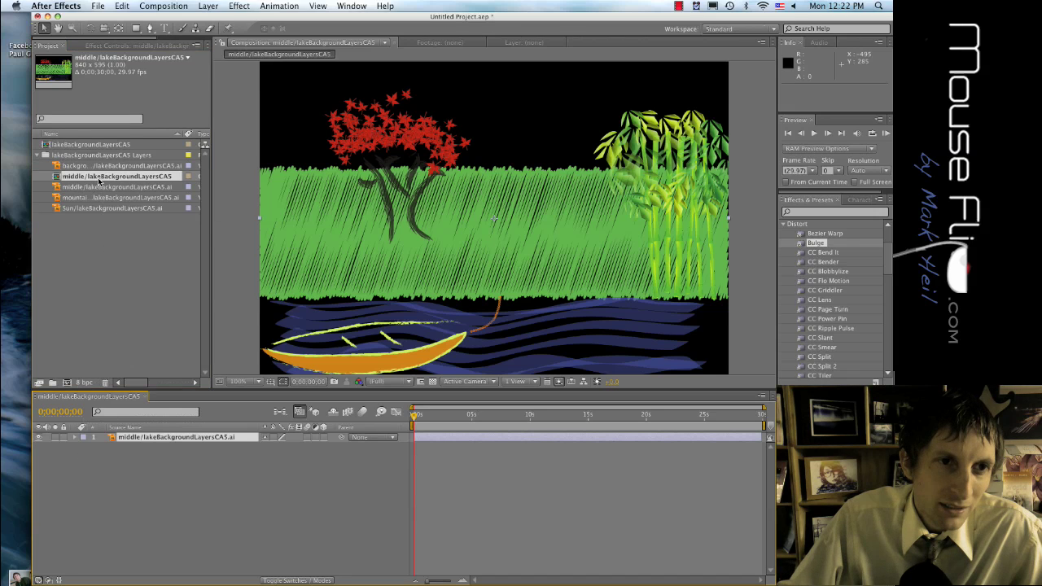
{"action": "left_click", "coordinate": [93, 208]}
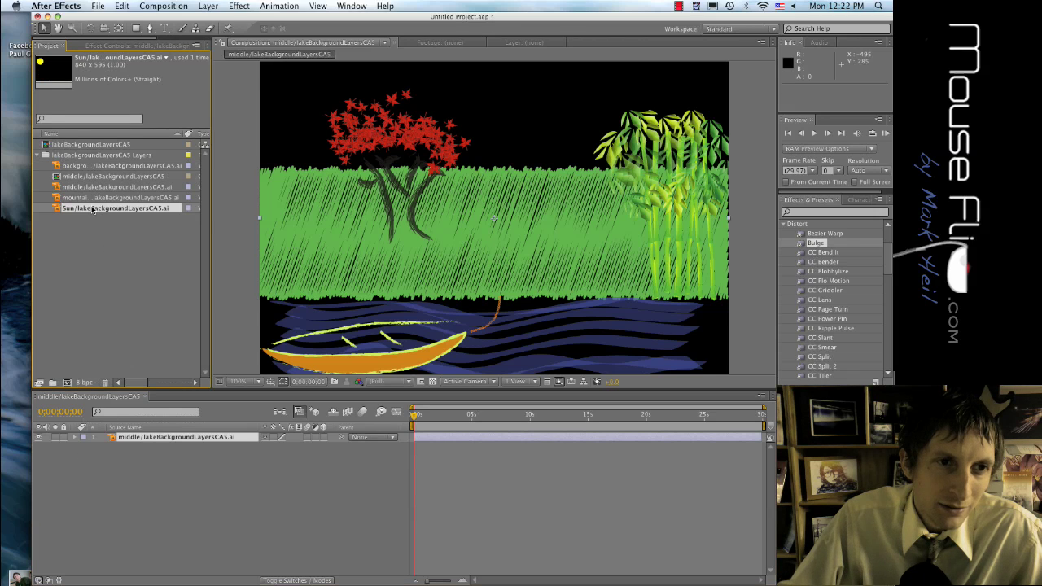
{"action": "left_click_drag", "start_coordinate": [94, 198], "coordinate": [117, 453]}
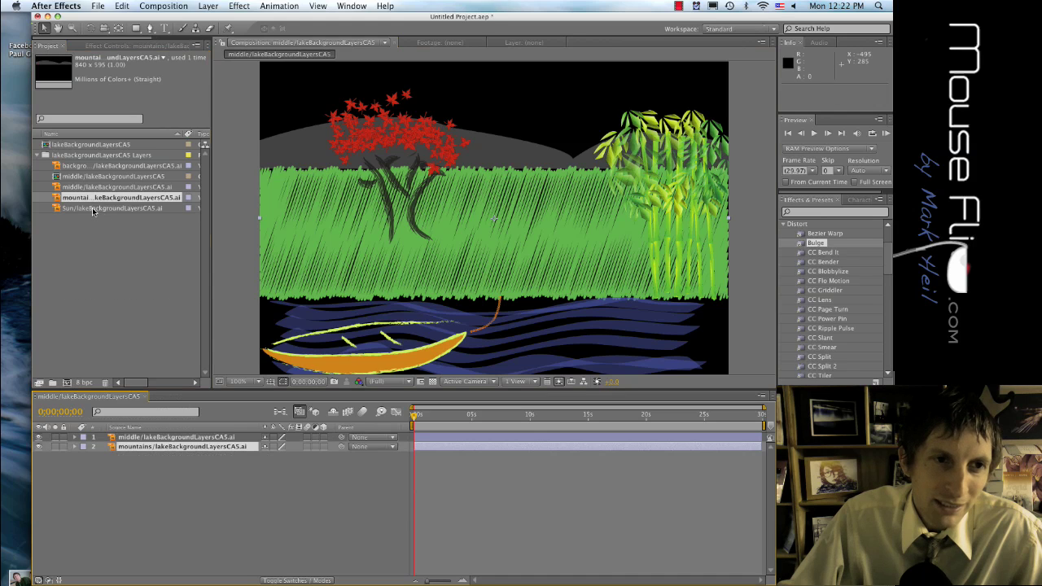
{"action": "left_click_drag", "start_coordinate": [93, 210], "coordinate": [114, 457]}
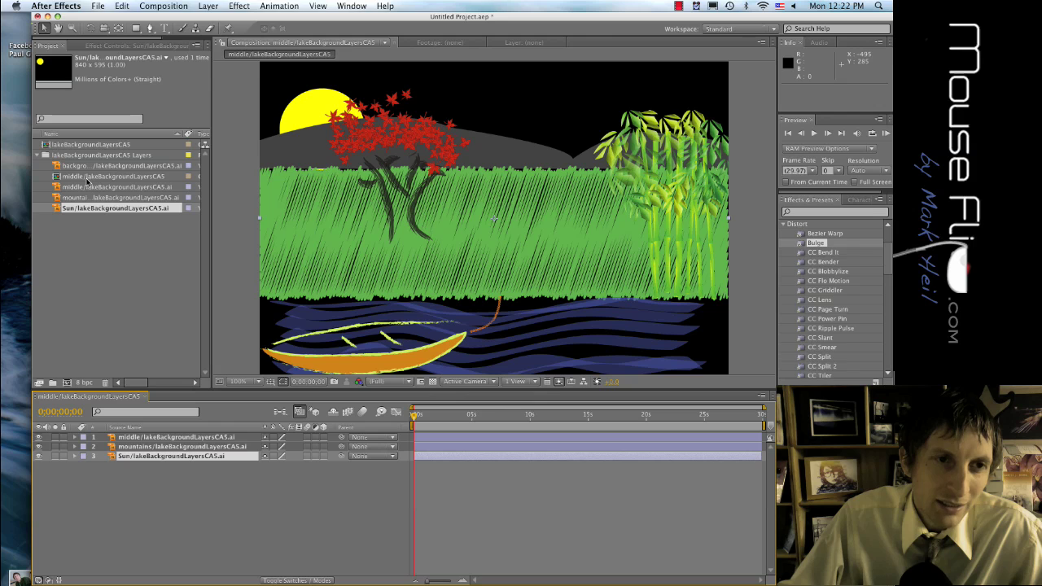
{"action": "left_click_drag", "start_coordinate": [87, 168], "coordinate": [122, 473]}
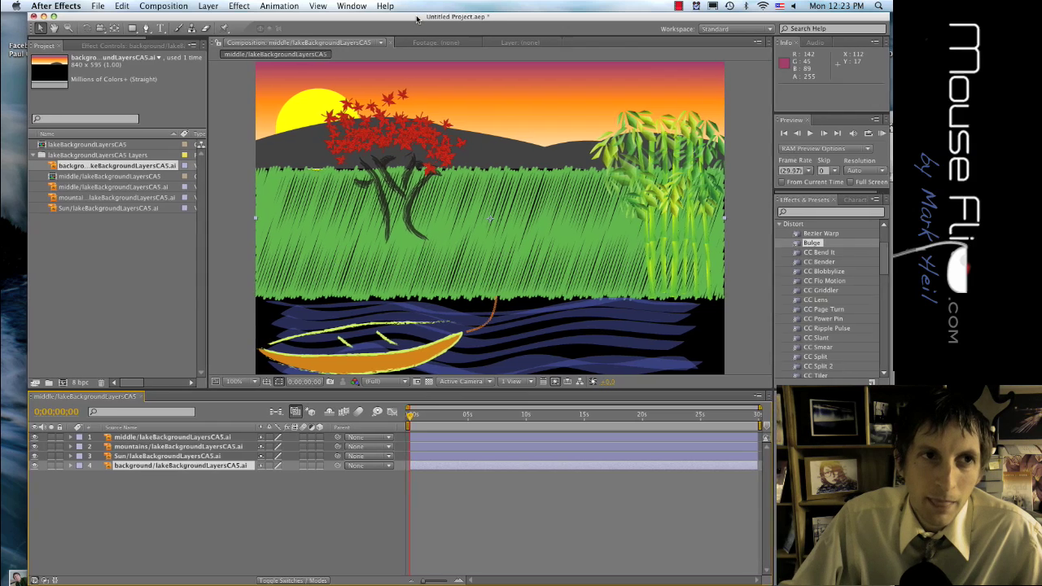
{"action": "left_click_drag", "start_coordinate": [420, 18], "coordinate": [420, 18]}
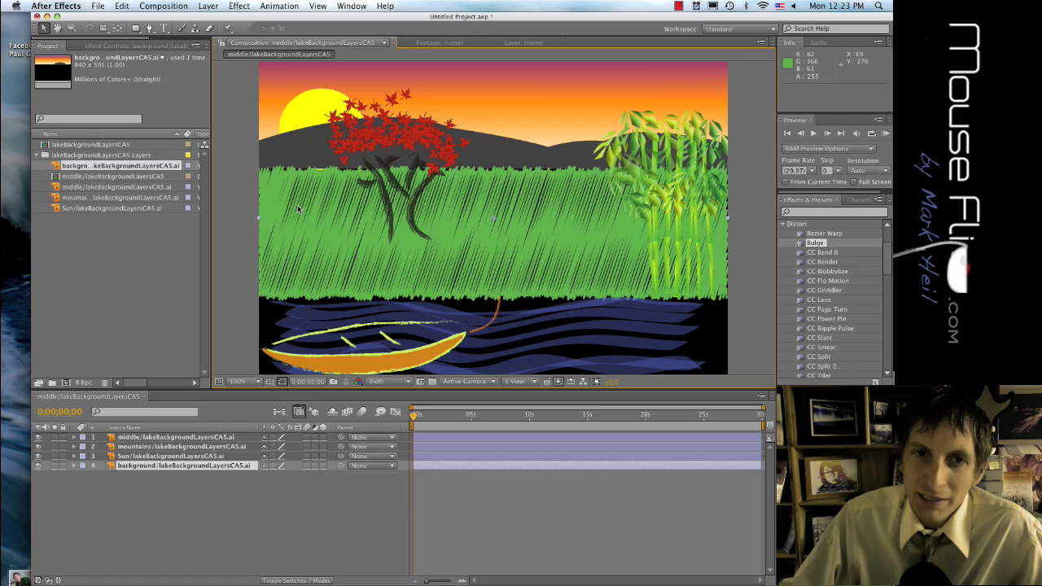
Step: Select the Sun layer and temporarily hide the middle, mountains and background layers to view it alone, restoring their visibility
{"action": "left_click", "coordinate": [122, 456]}
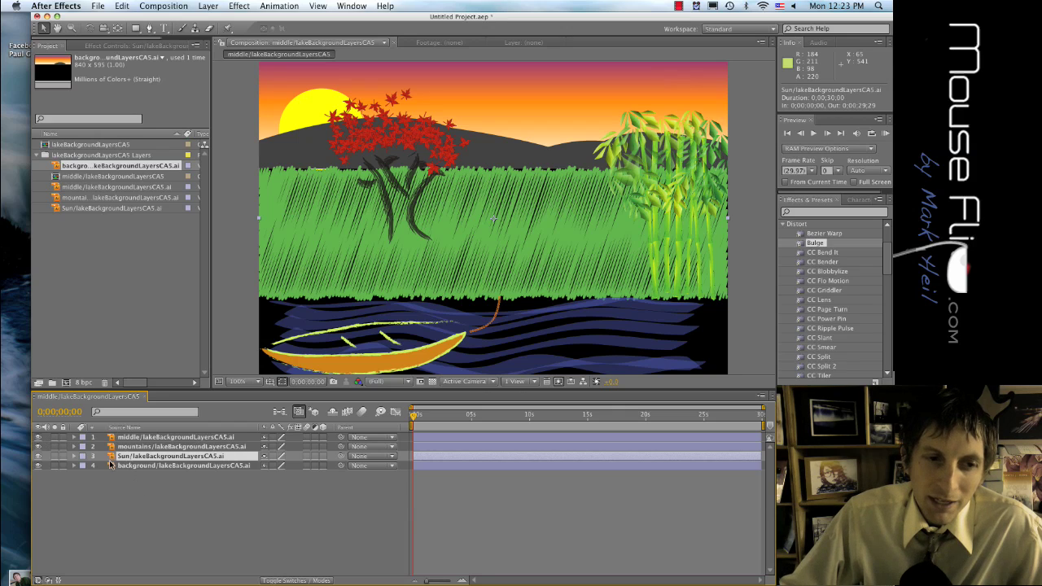
{"action": "left_click", "coordinate": [38, 437]}
{"action": "left_click", "coordinate": [37, 446]}
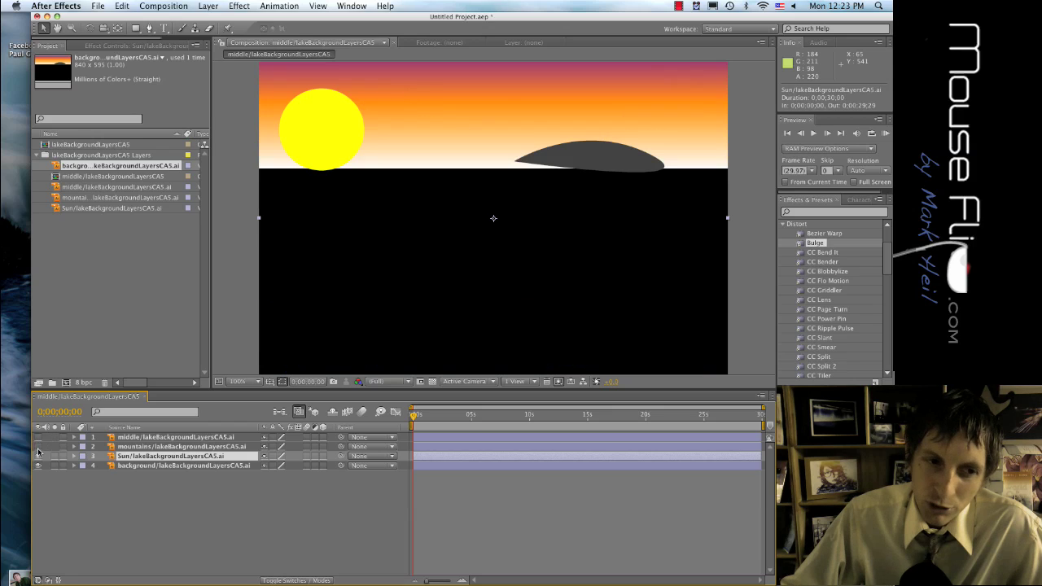
{"action": "left_click", "coordinate": [36, 466]}
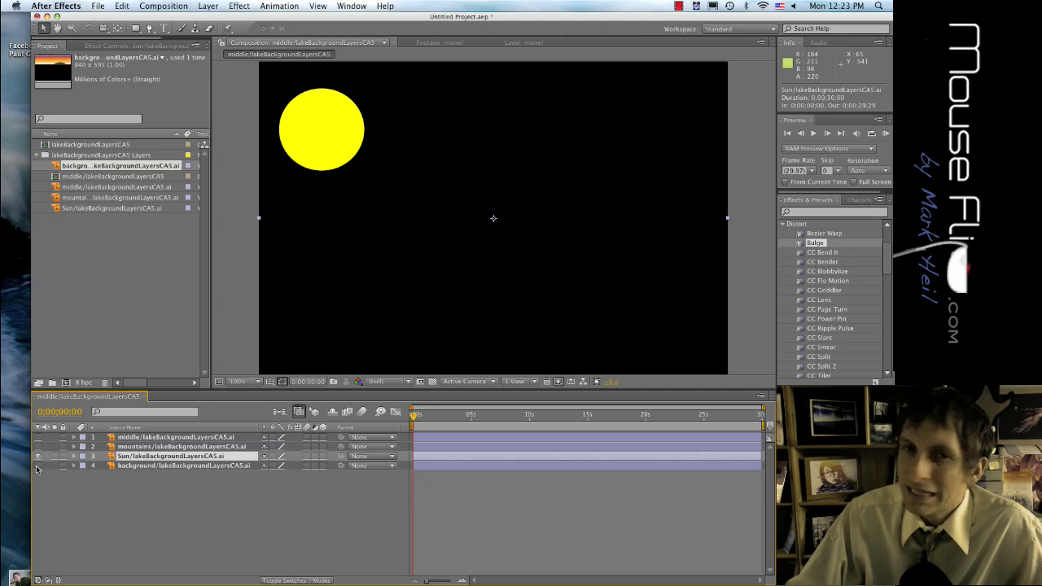
{"action": "left_click", "coordinate": [37, 465]}
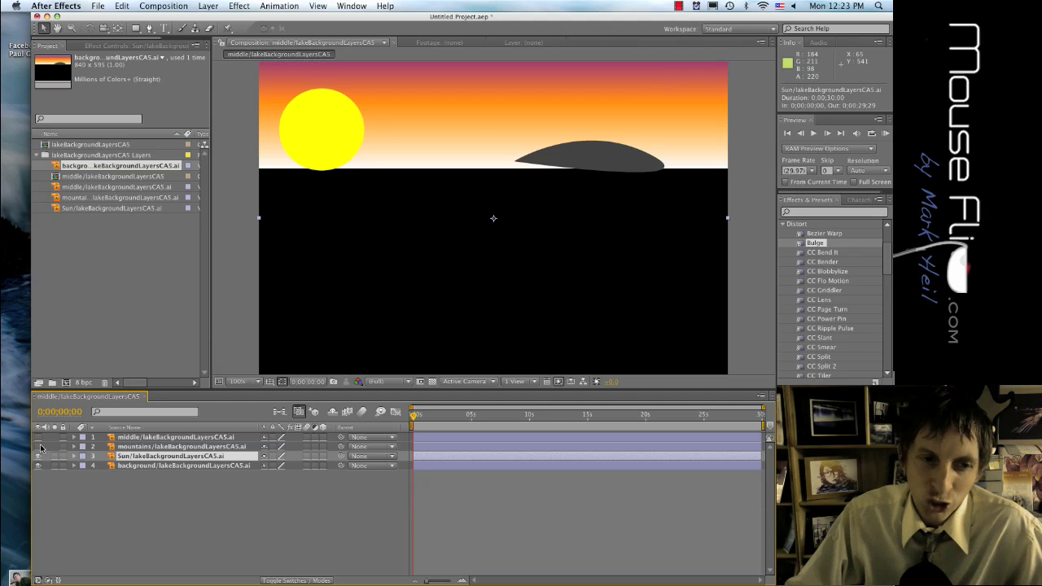
{"action": "left_click", "coordinate": [38, 447]}
{"action": "left_click", "coordinate": [37, 438]}
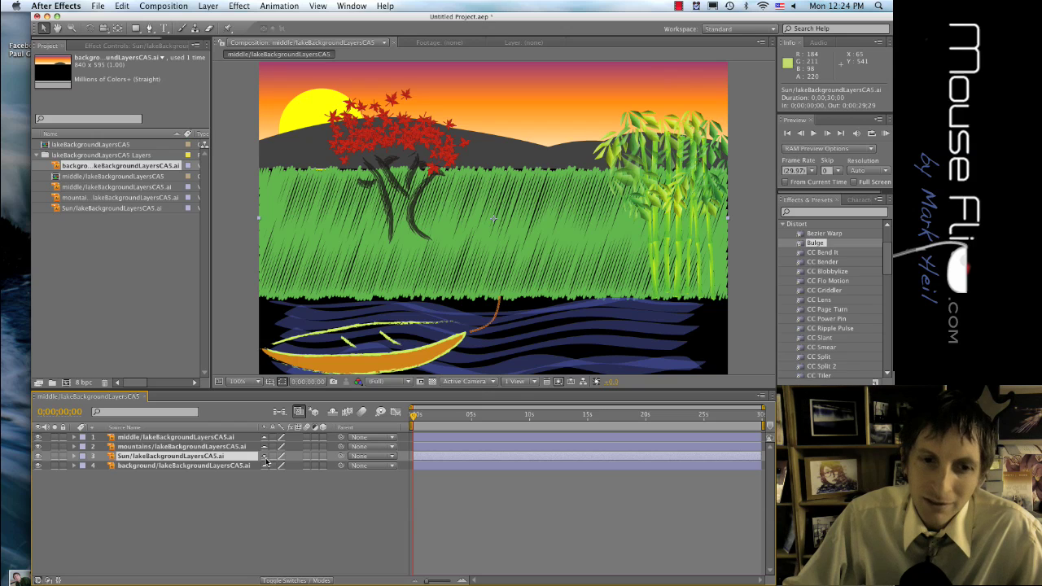
Step: Hide the shy layers so only Sun is listed in the timeline, and expand its Transform properties down to Scale
{"action": "left_click", "coordinate": [265, 456]}
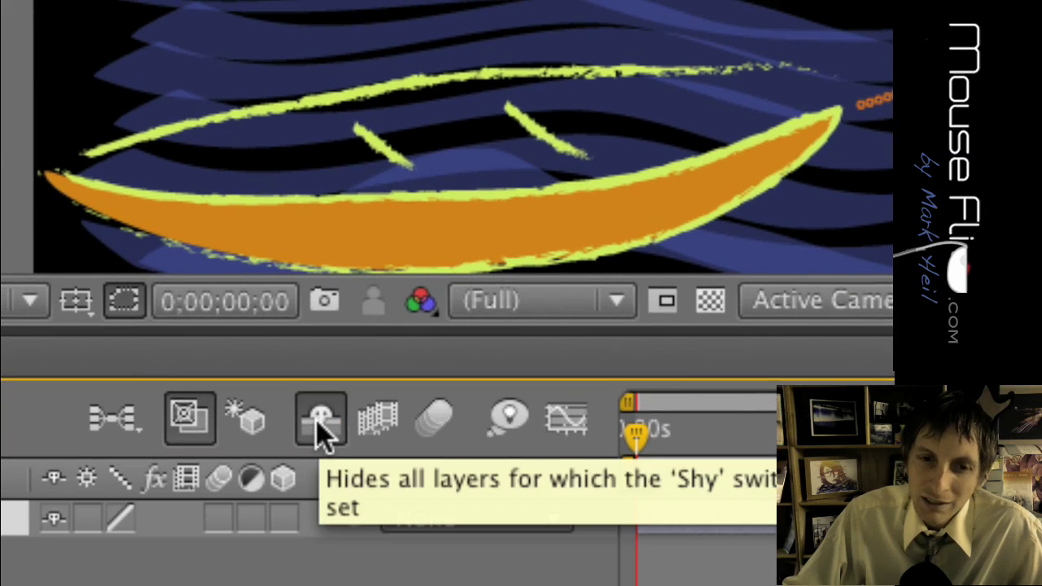
{"action": "left_click", "coordinate": [318, 422]}
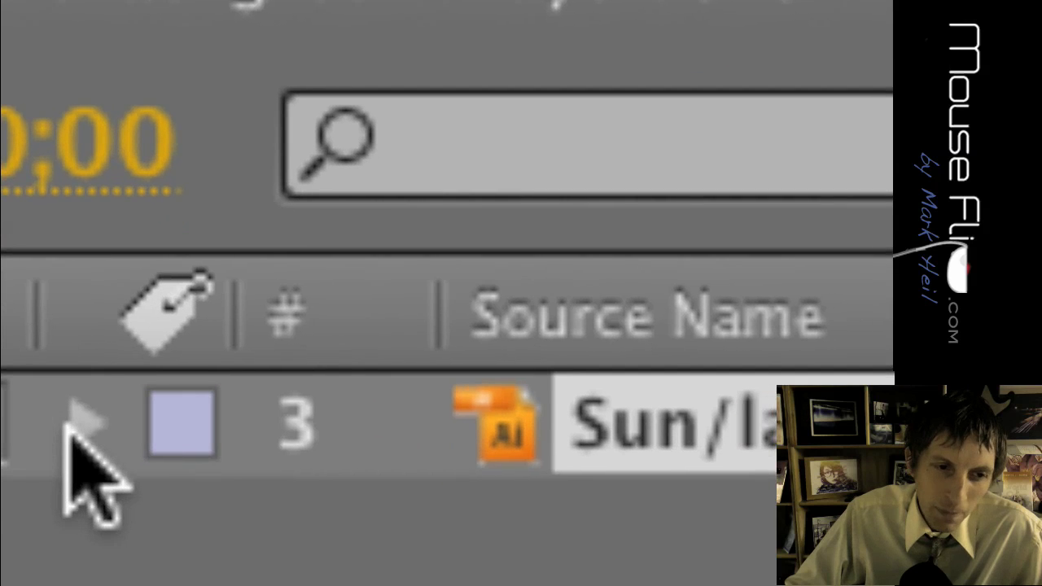
{"action": "left_click", "coordinate": [75, 424]}
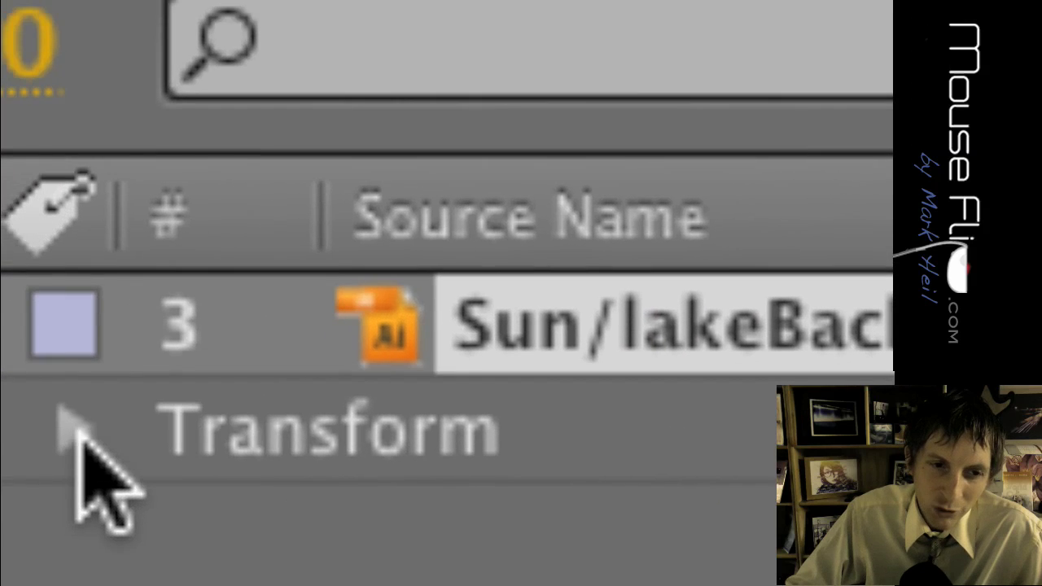
{"action": "left_click", "coordinate": [72, 426]}
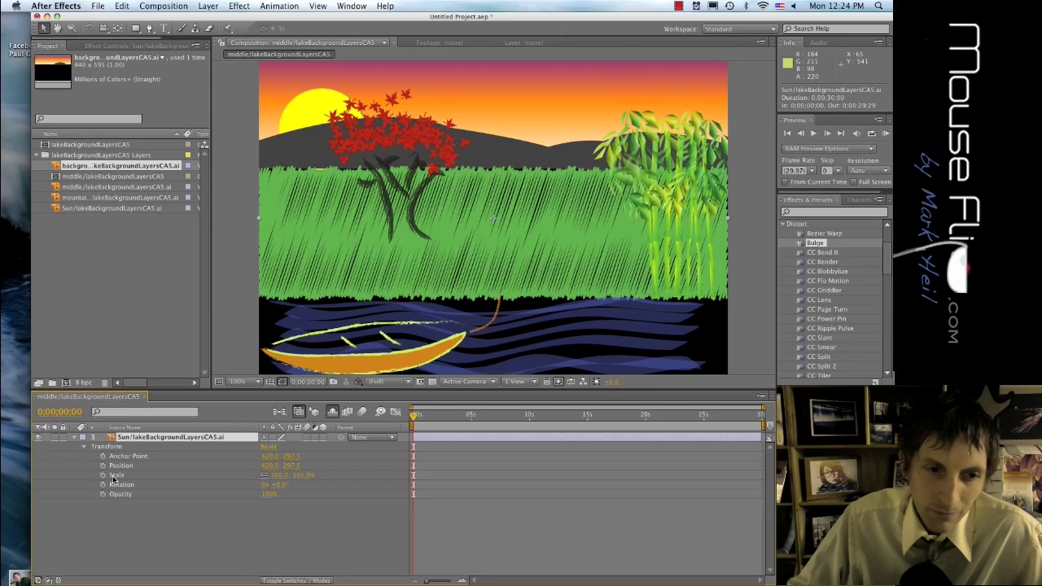
{"action": "left_click", "coordinate": [115, 476]}
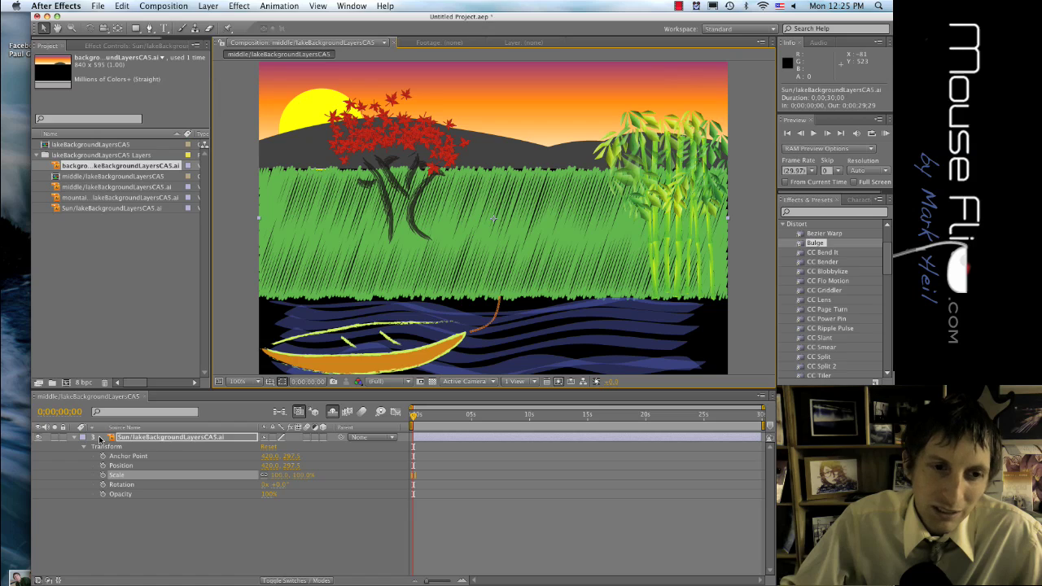
Step: Scale the Sun layer down to about 72.1 by 52.6% in the composition and reposition it at about 350, 250.5
{"action": "key", "text": "F2"}
{"action": "left_click", "coordinate": [306, 106]}
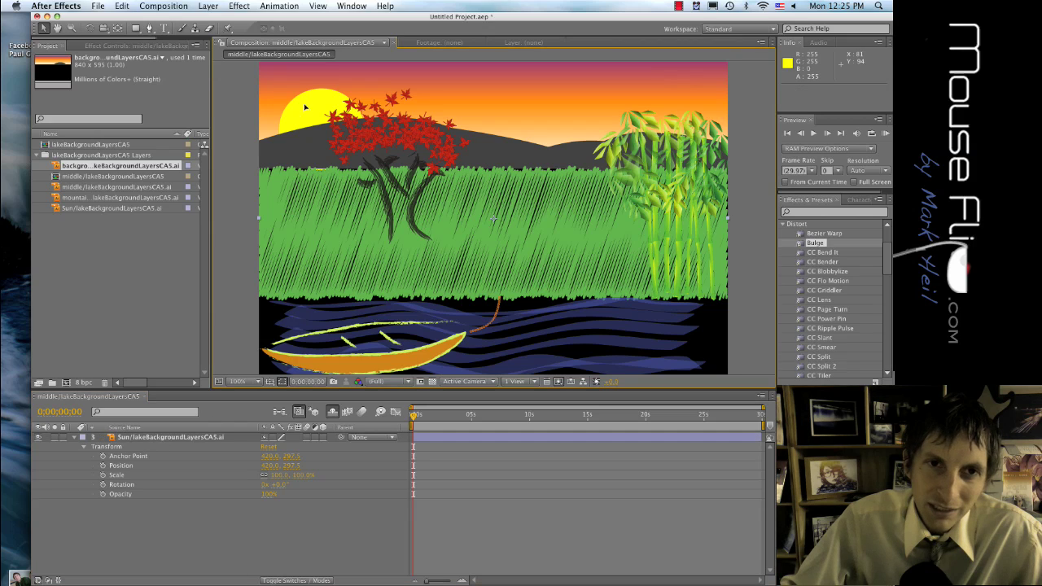
{"action": "scroll", "coordinate": [293, 213], "scroll_direction": "down", "scroll_amount": 2}
{"action": "scroll", "coordinate": [321, 214], "scroll_direction": "down", "scroll_amount": 1}
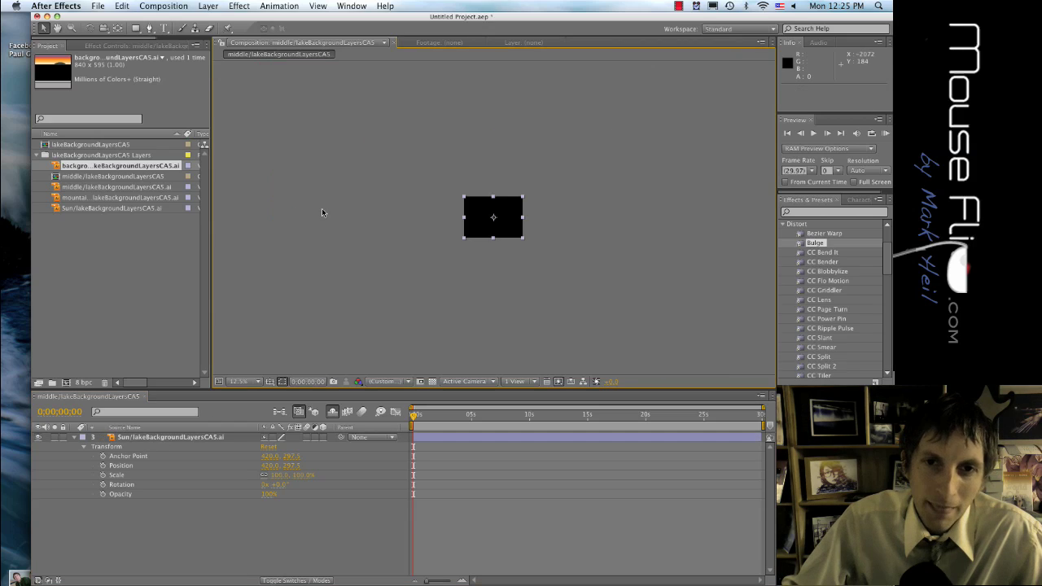
{"action": "scroll", "coordinate": [321, 214], "scroll_direction": "up", "scroll_amount": 3}
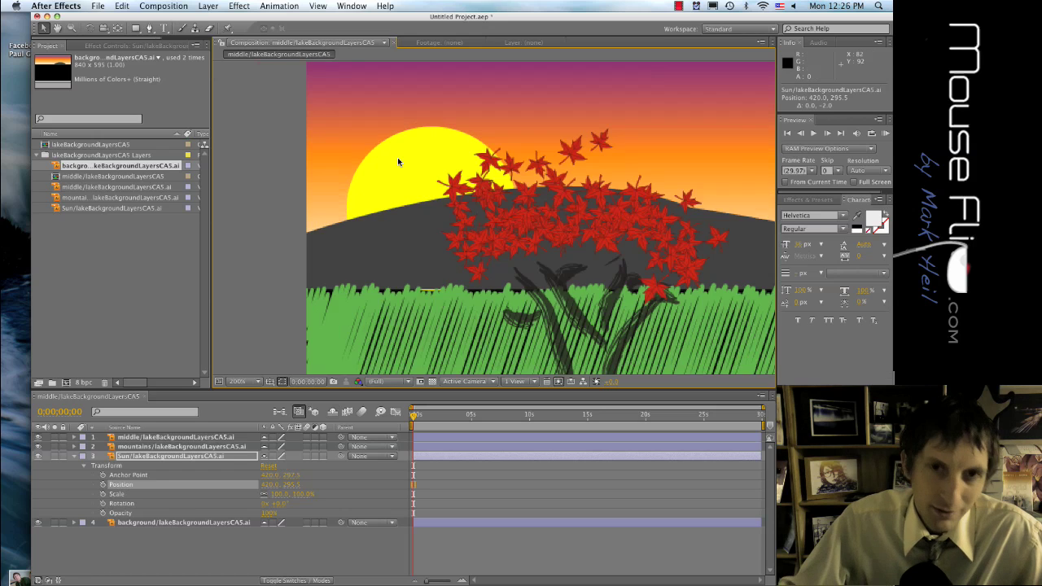
{"action": "scroll", "coordinate": [397, 158], "scroll_direction": "down", "scroll_amount": 1}
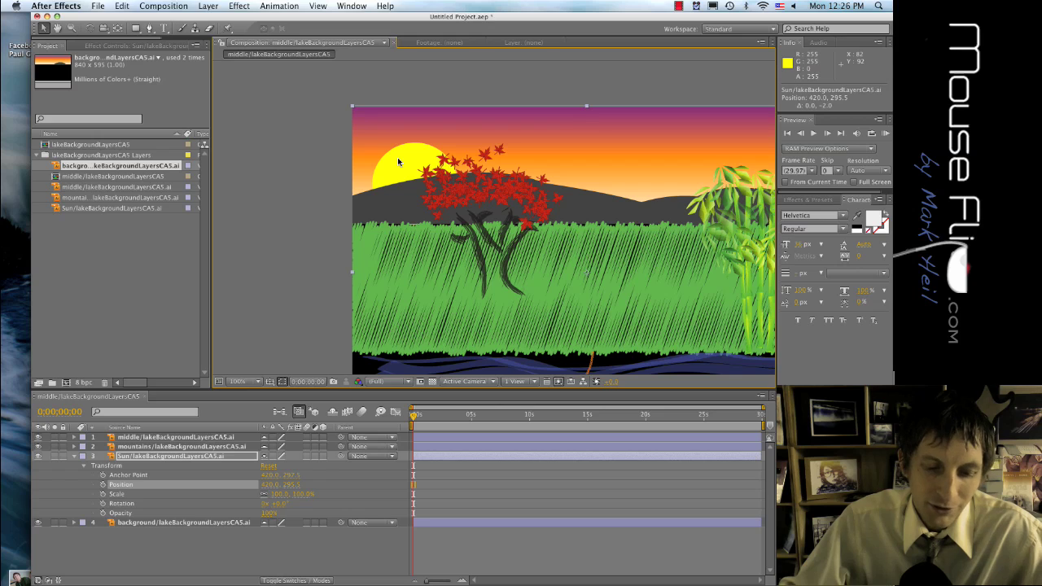
{"action": "left_click_drag", "start_coordinate": [352, 108], "coordinate": [416, 187]}
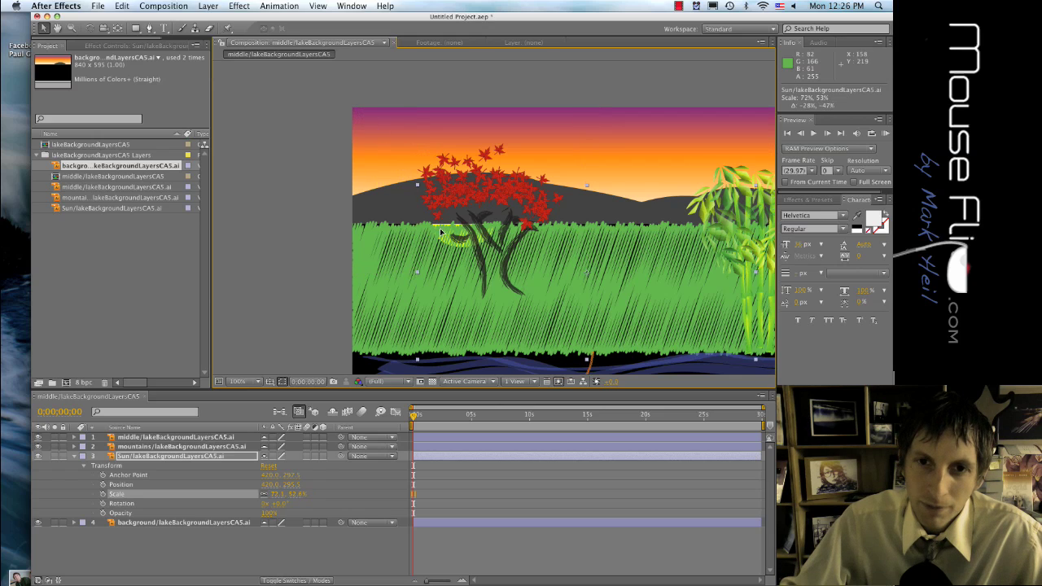
{"action": "left_click_drag", "start_coordinate": [440, 232], "coordinate": [400, 207]}
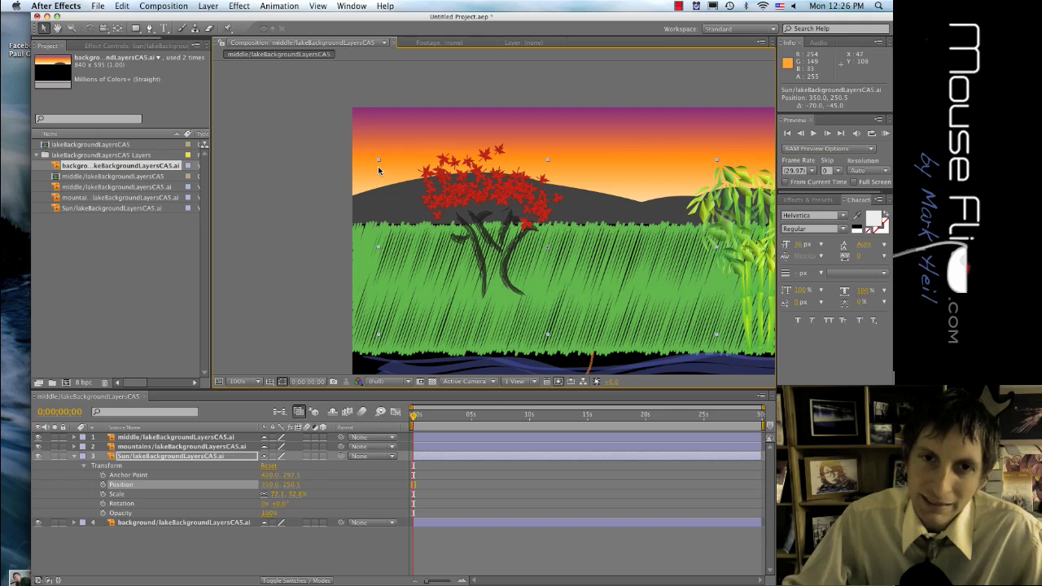
Step: Animate the Sun layer's Scale with a starting keyframe at 0 seconds and about 111.1, 81.0% at roughly 5 seconds
{"action": "left_click", "coordinate": [152, 496]}
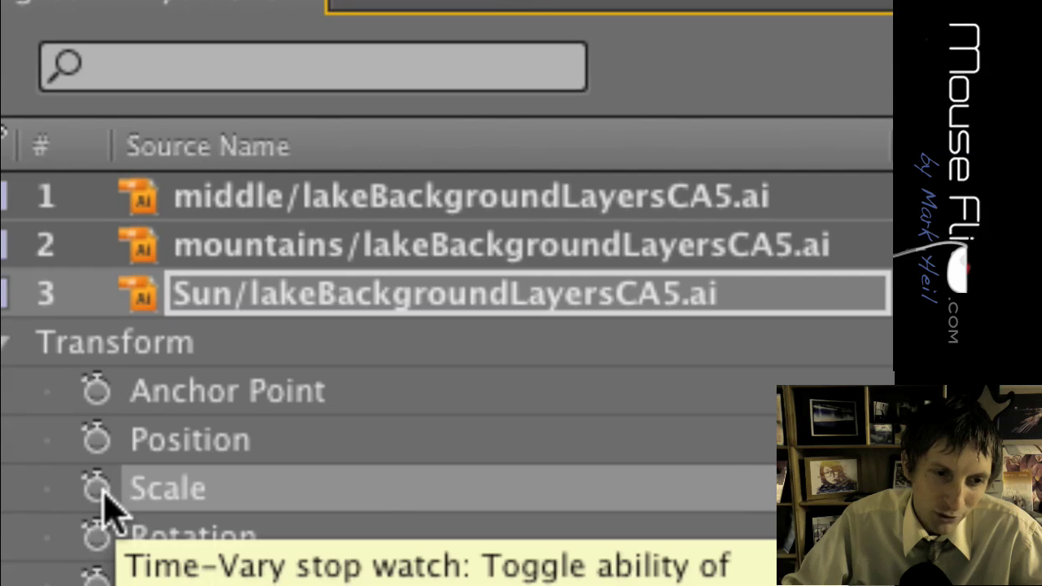
{"action": "left_click", "coordinate": [96, 487]}
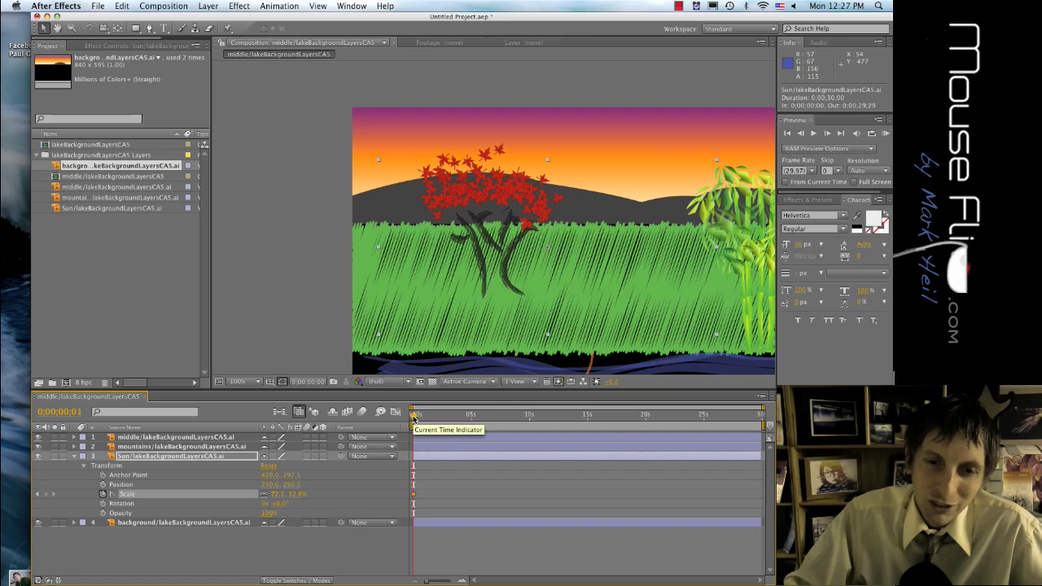
{"action": "left_click_drag", "start_coordinate": [413, 417], "coordinate": [471, 424]}
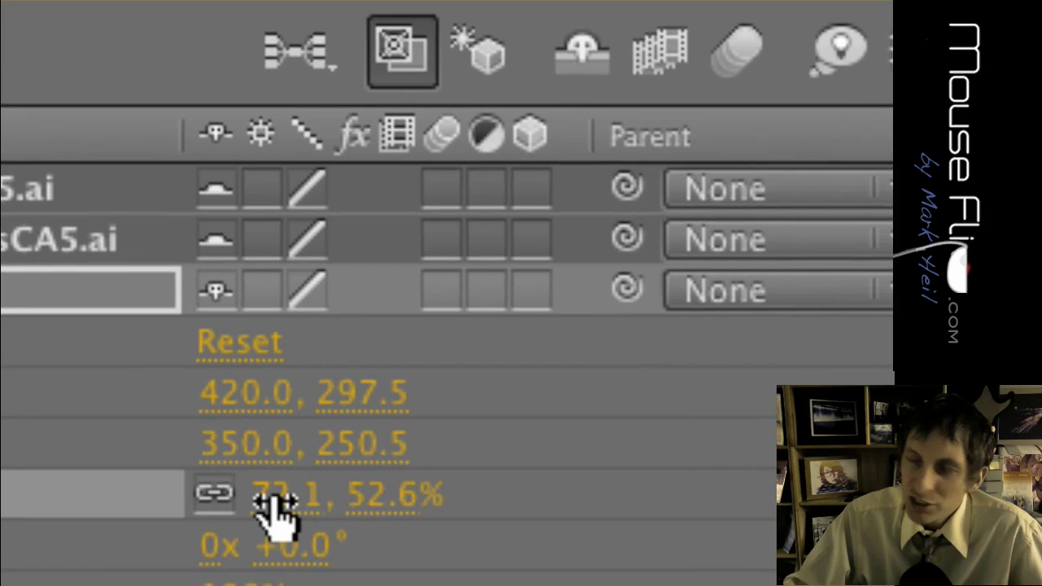
{"action": "mouse_move", "coordinate": [275, 498]}
{"action": "left_mouse_down"}
{"action": "mouse_move", "coordinate": [298, 496]}
{"action": "mouse_move", "coordinate": [272, 491]}
{"action": "mouse_move", "coordinate": [287, 494]}
{"action": "left_mouse_up"}
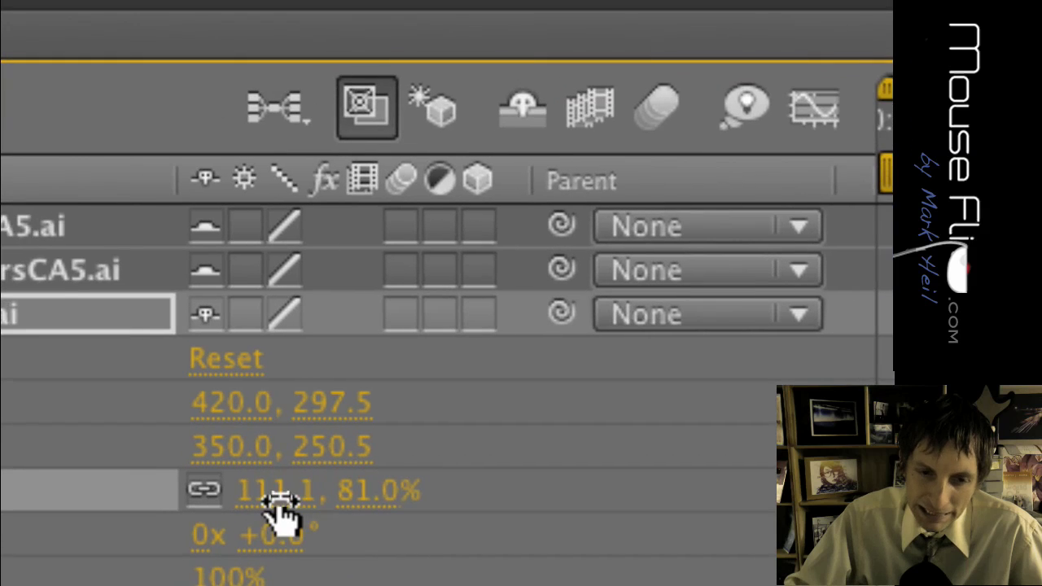
Step: Set the Sun layer's Scale keyframe at about 5 seconds to 150%, keeping the proportions linked
{"action": "left_click", "coordinate": [297, 493]}
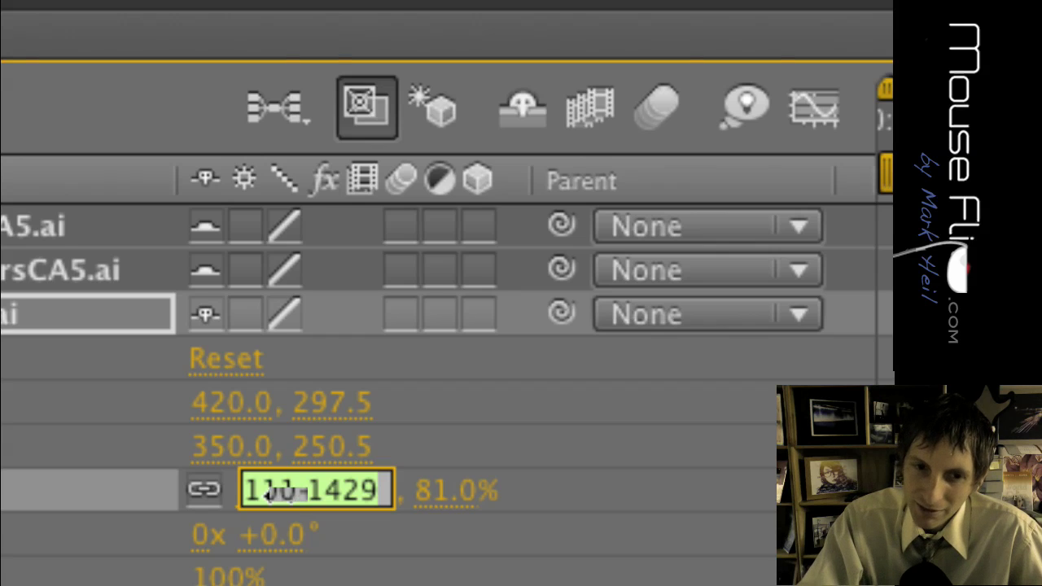
{"action": "type", "text": "150"}
{"action": "key", "text": "Return"}
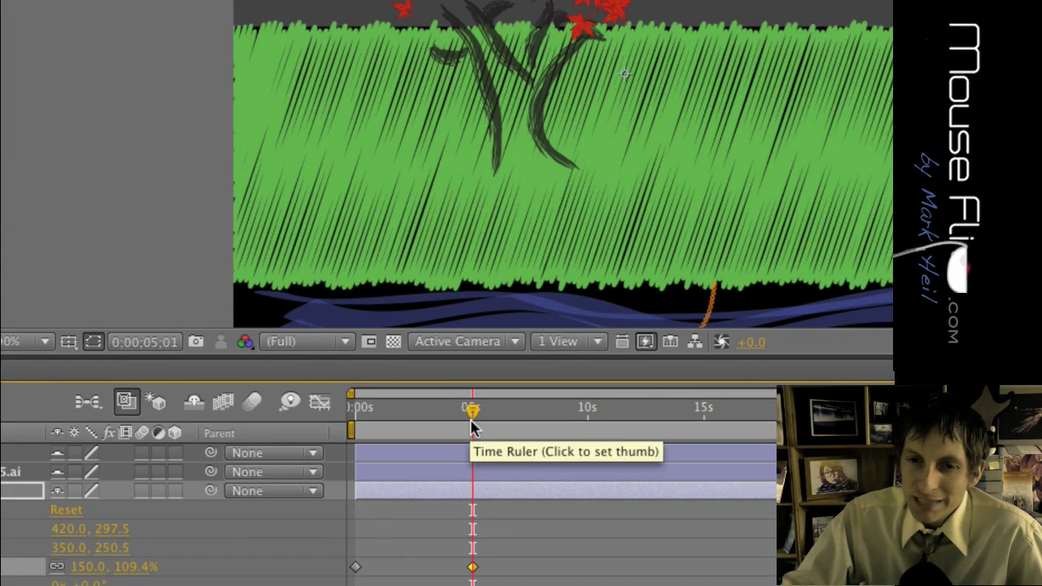
Step: Return the current time to 0 seconds and start Position keyframing on the Sun layer
{"action": "left_click_drag", "start_coordinate": [473, 423], "coordinate": [431, 427]}
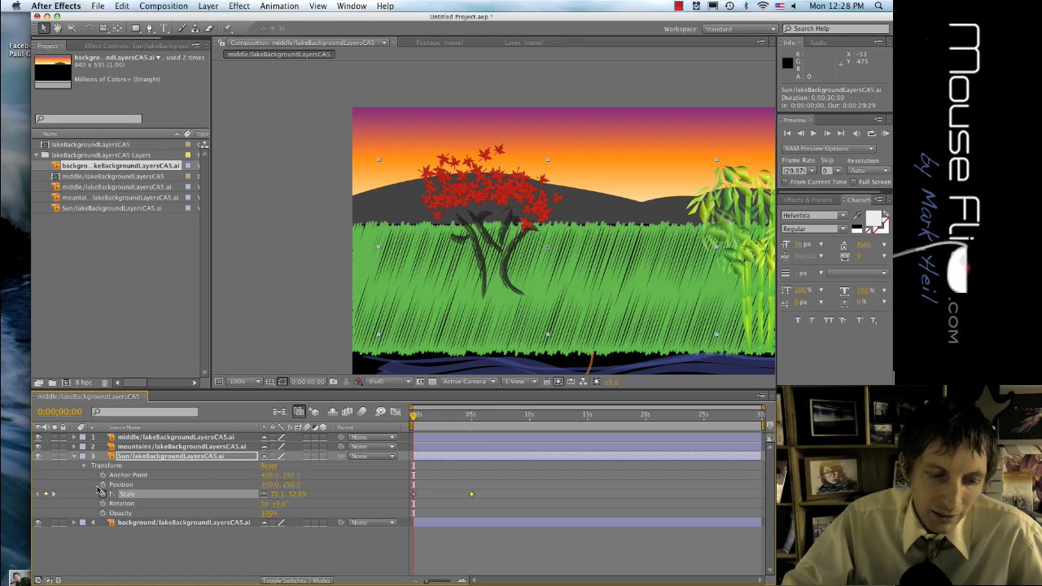
{"action": "left_click", "coordinate": [166, 533]}
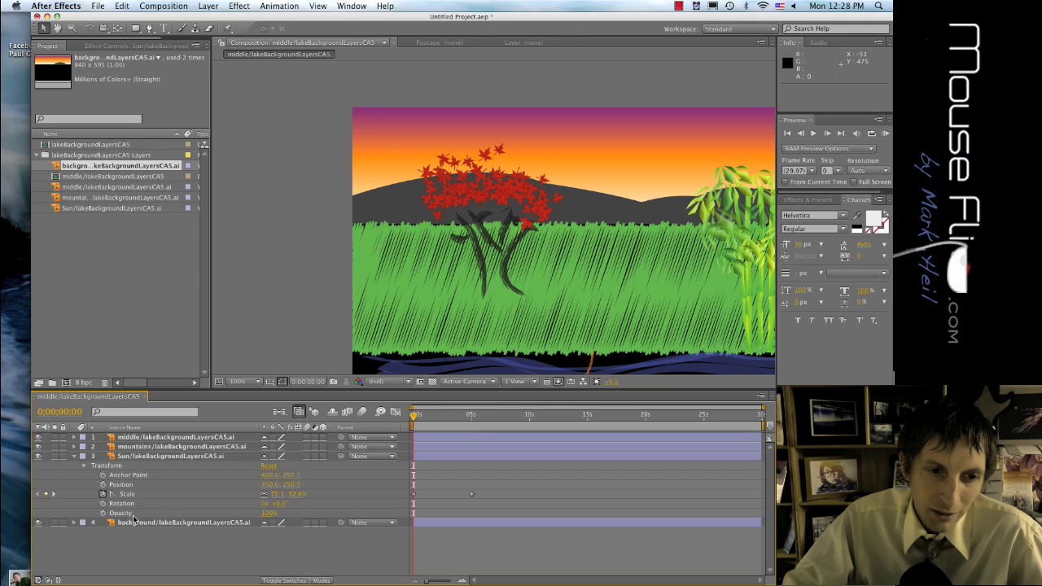
{"action": "left_click", "coordinate": [102, 484]}
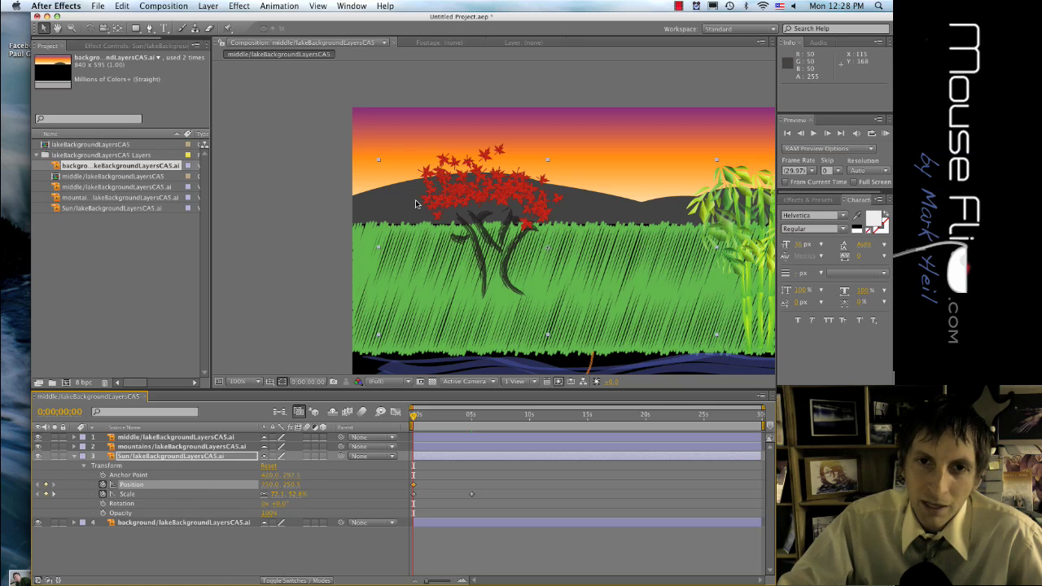
Step: Try to reposition the Sun layer in the composition at 0 seconds, and undo both moves
{"action": "left_click_drag", "start_coordinate": [415, 204], "coordinate": [512, 97]}
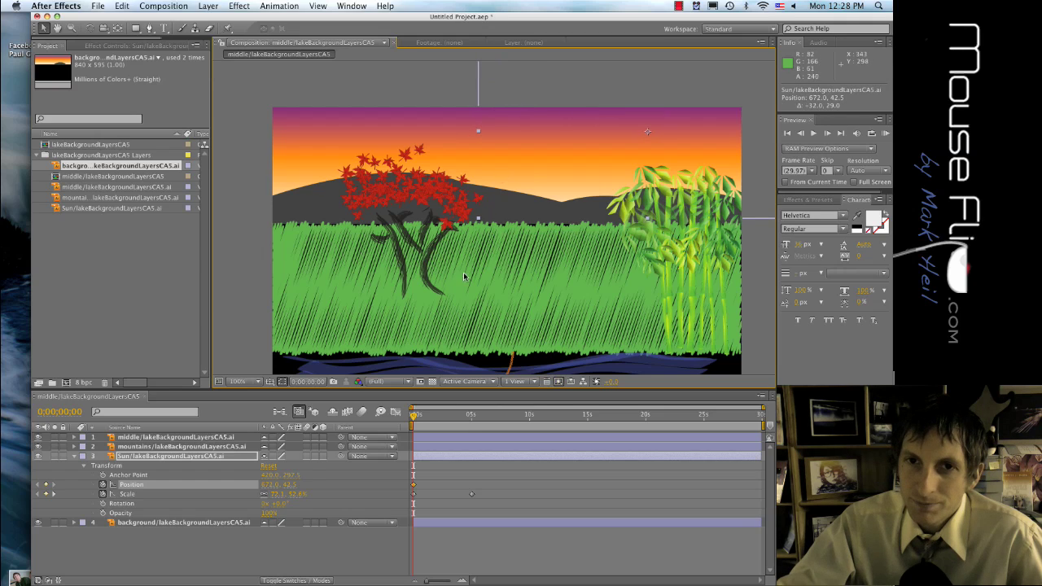
{"action": "key", "text": "super+z"}
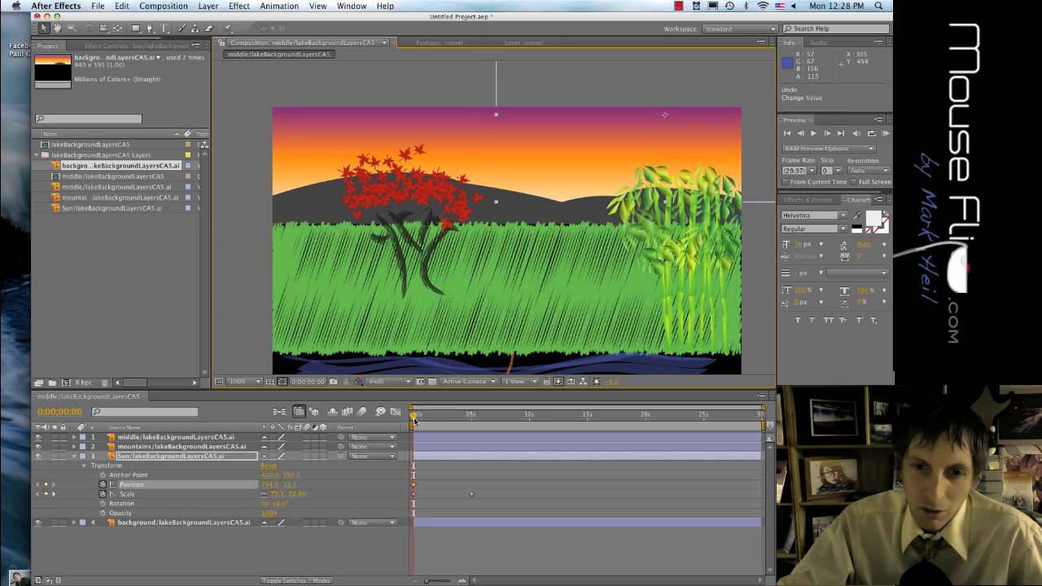
{"action": "key", "text": "super+z"}
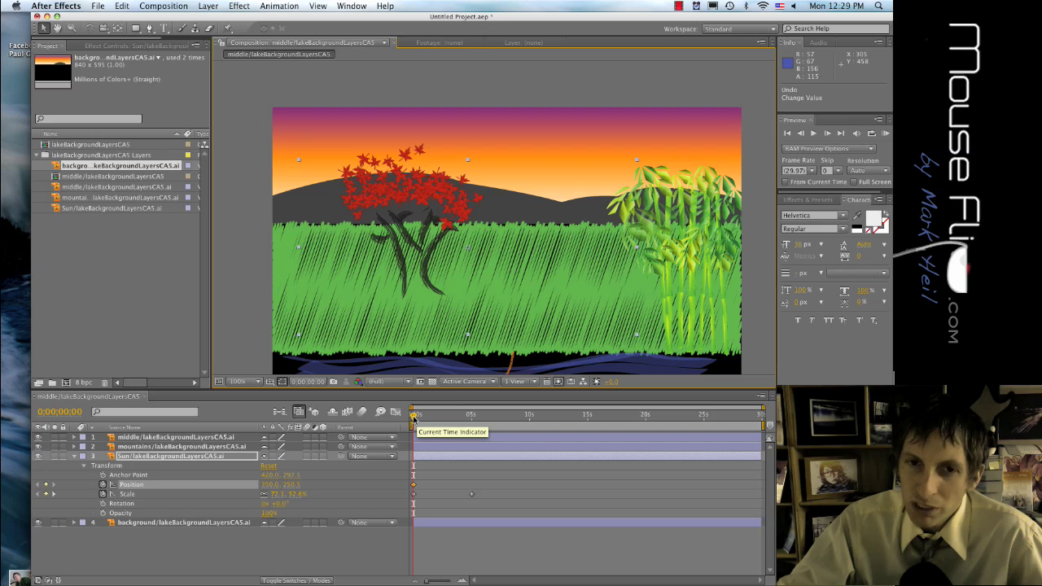
Step: Animate the Sun's Position by moving it to about 948, 91.5 at roughly 5 seconds
{"action": "left_click_drag", "start_coordinate": [412, 417], "coordinate": [473, 428]}
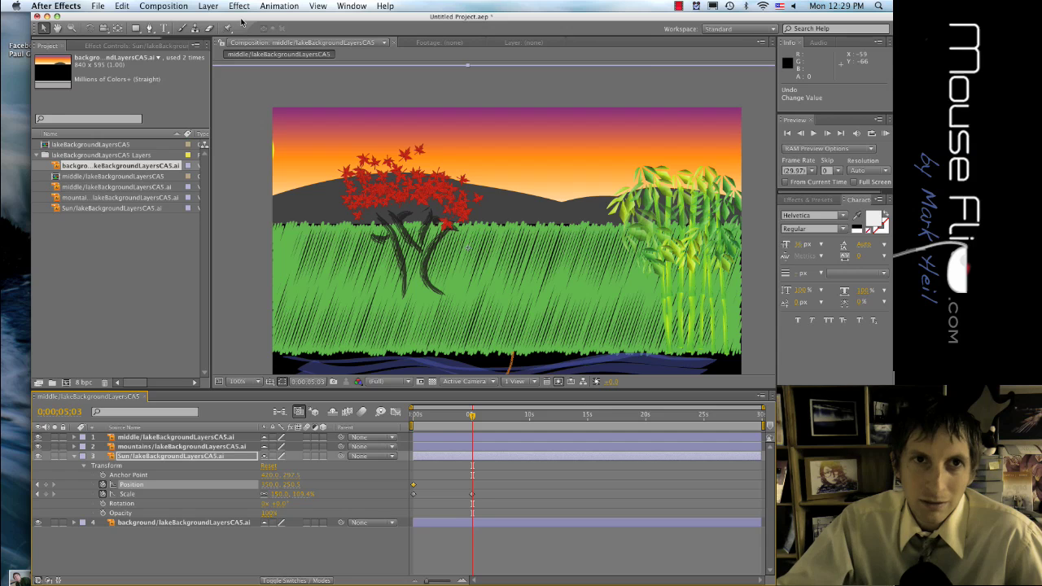
{"action": "left_click_drag", "start_coordinate": [242, 21], "coordinate": [238, 22]}
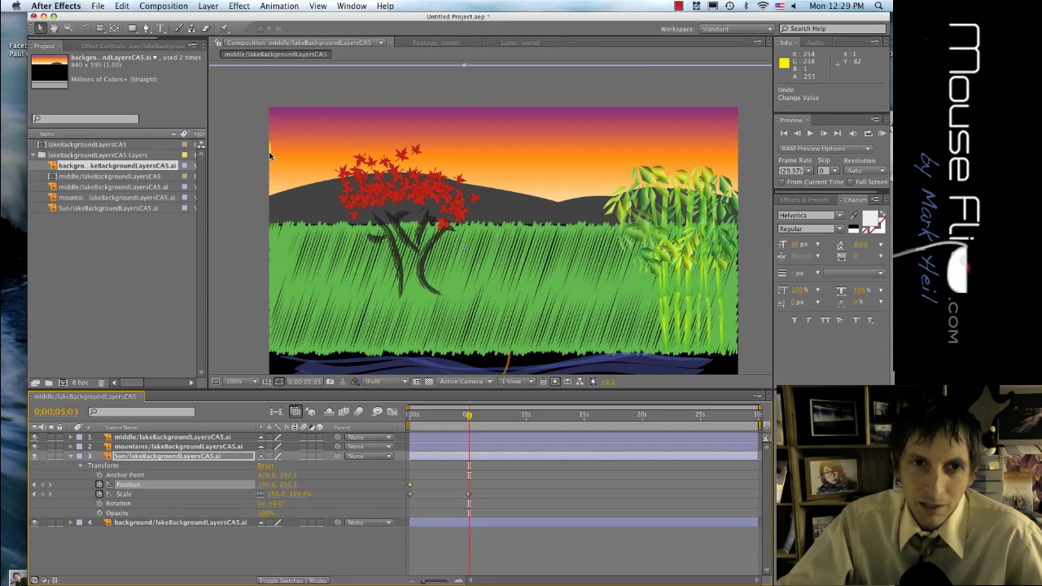
{"action": "left_click_drag", "start_coordinate": [270, 155], "coordinate": [537, 105]}
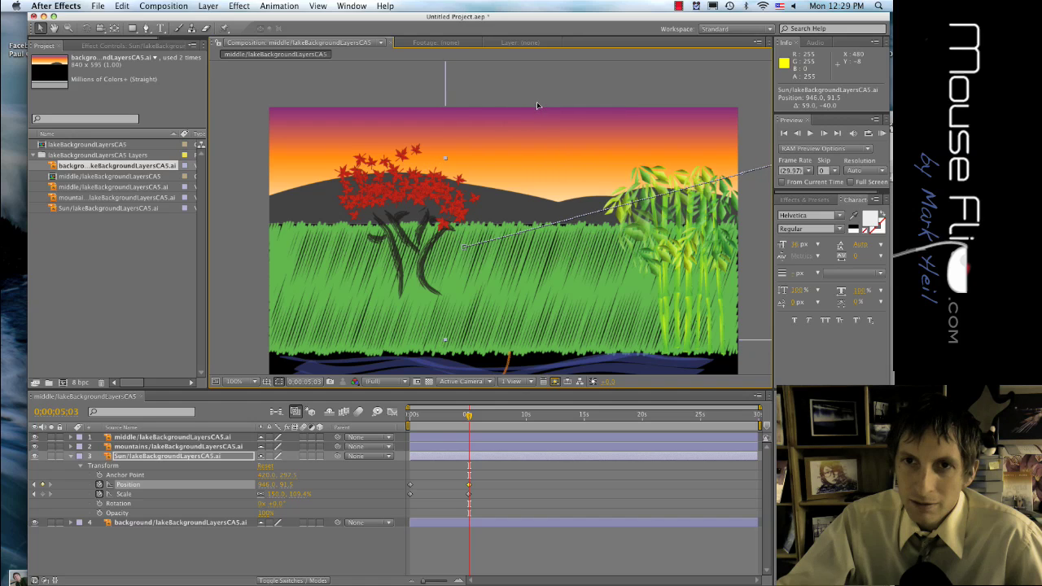
Step: Preview the Sun's scale and position animation from 0 seconds and scrub through its first few seconds
{"action": "left_click", "coordinate": [403, 415]}
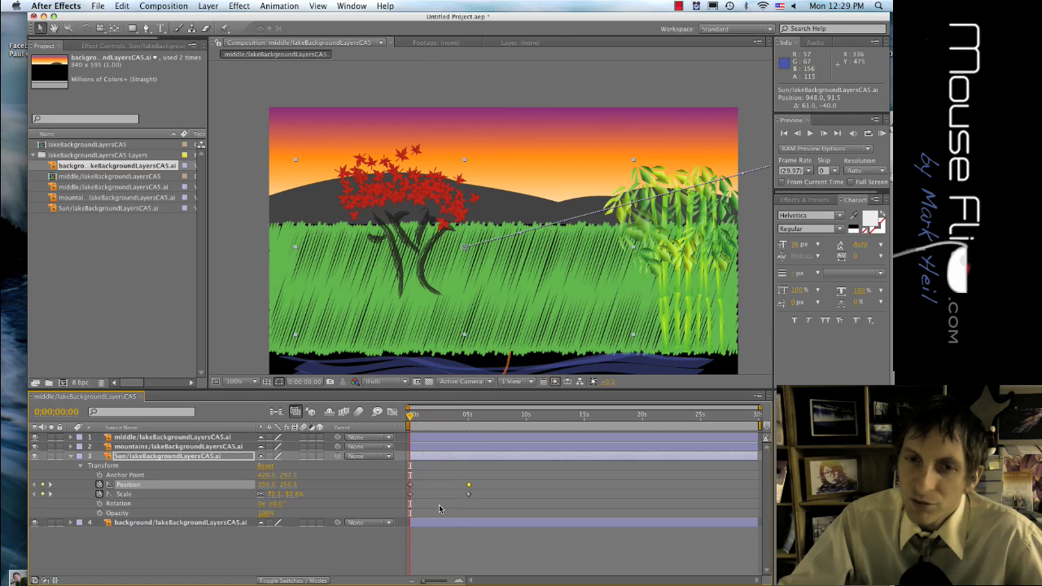
{"action": "key", "text": "space"}
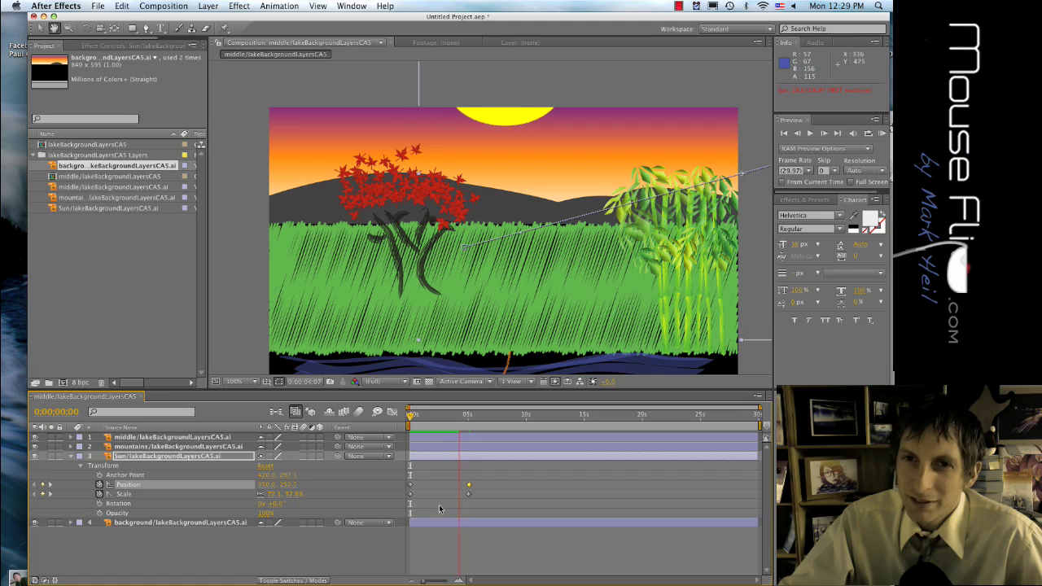
{"action": "key", "text": "space"}
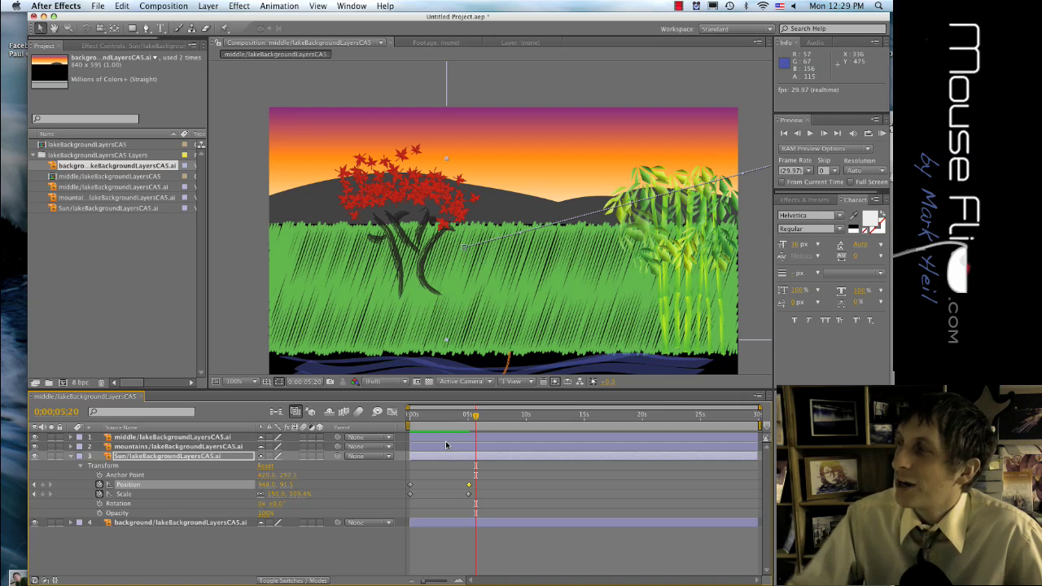
{"action": "left_click_drag", "start_coordinate": [478, 417], "coordinate": [407, 418]}
{"action": "key", "text": "KP_0"}
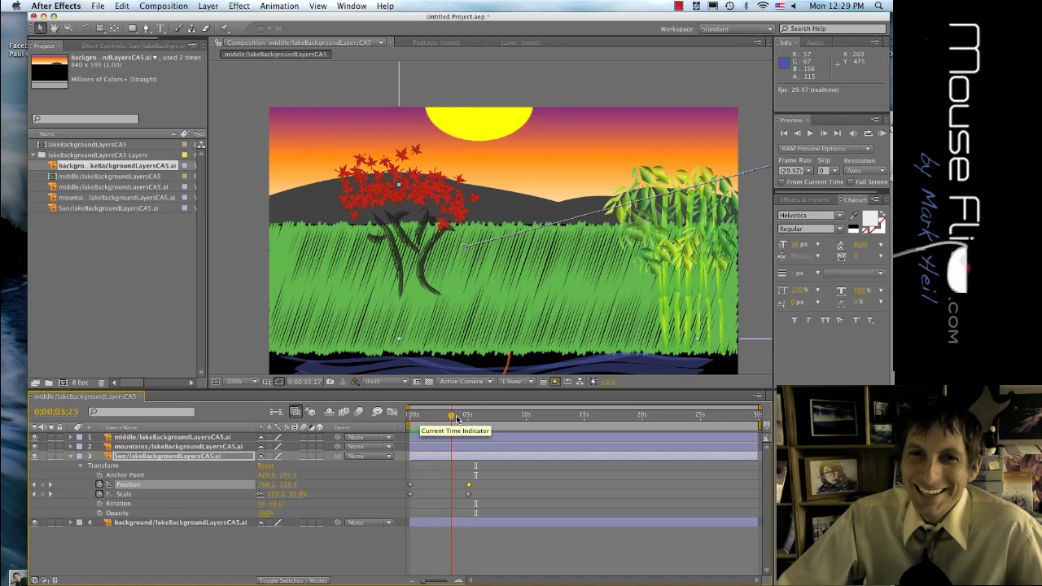
{"action": "left_click_drag", "start_coordinate": [405, 421], "coordinate": [429, 419]}
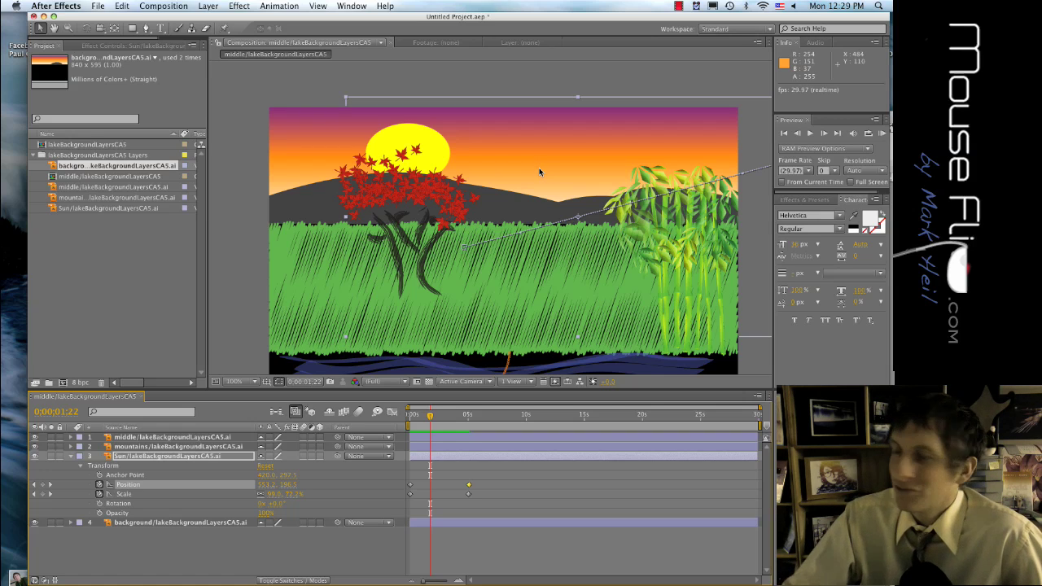
Step: Switch to Illustrator and examine the size and profile presets available for a new document
{"action": "key", "text": "super+Tab"}
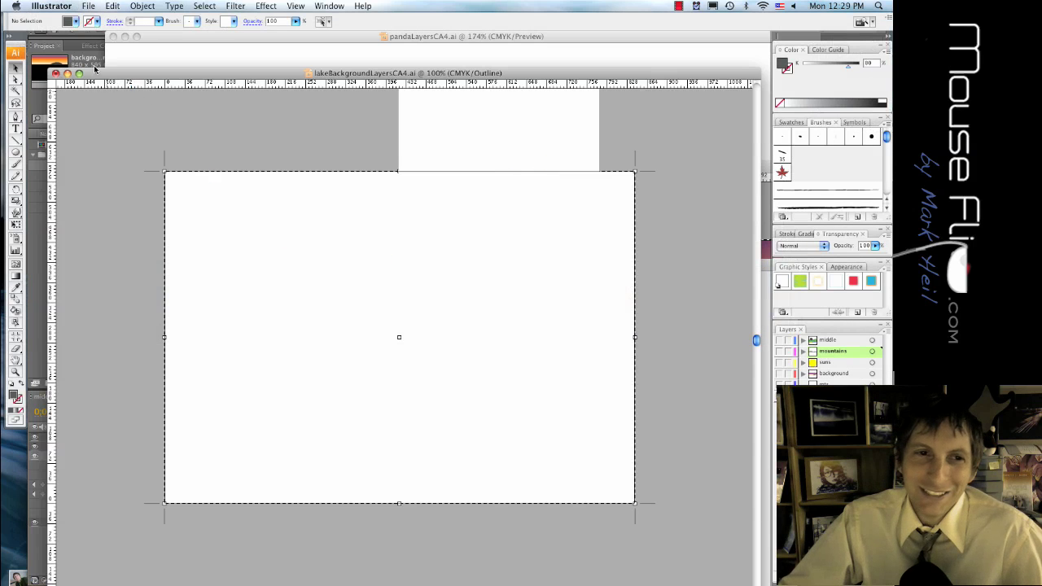
{"action": "left_click", "coordinate": [88, 6]}
{"action": "left_click", "coordinate": [102, 20]}
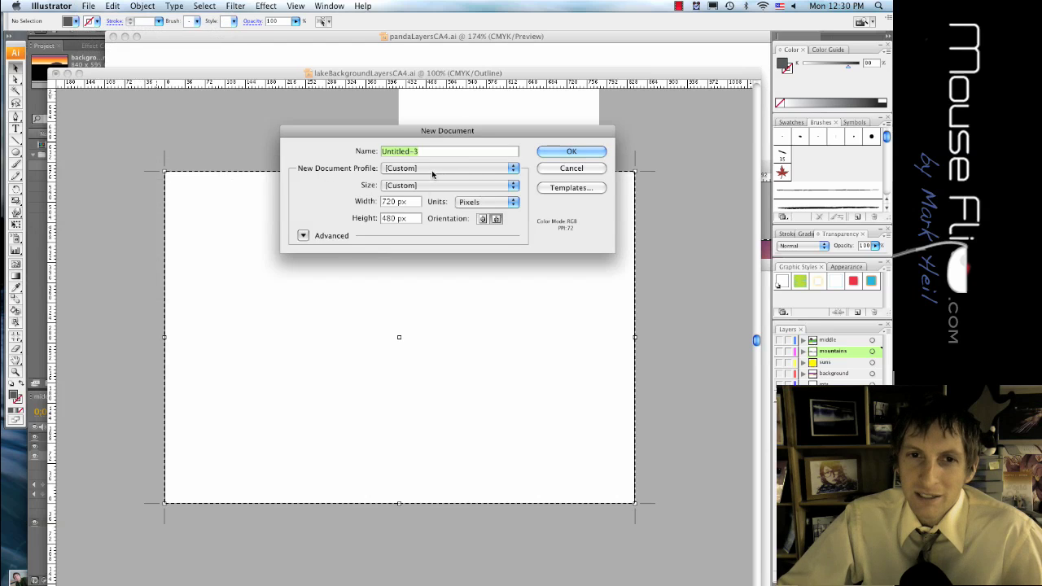
{"action": "left_click", "coordinate": [415, 186]}
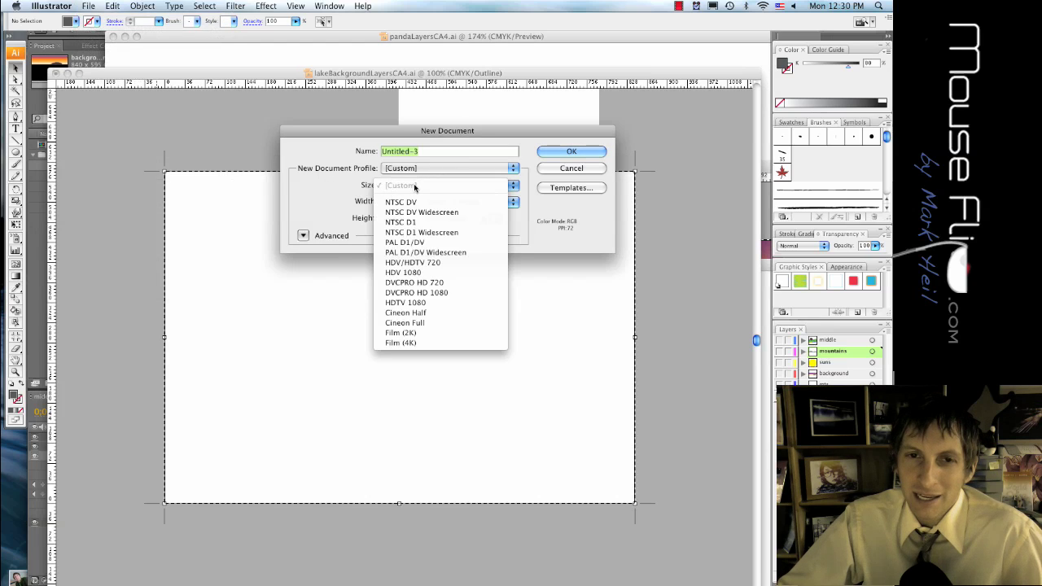
{"action": "left_click", "coordinate": [415, 187]}
{"action": "left_click", "coordinate": [419, 169]}
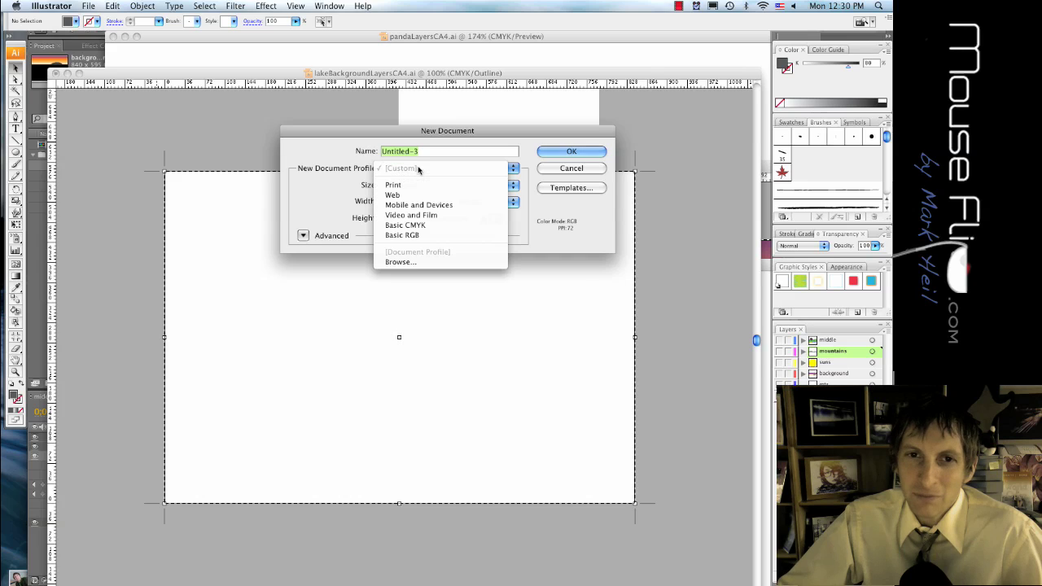
{"action": "left_click", "coordinate": [419, 169]}
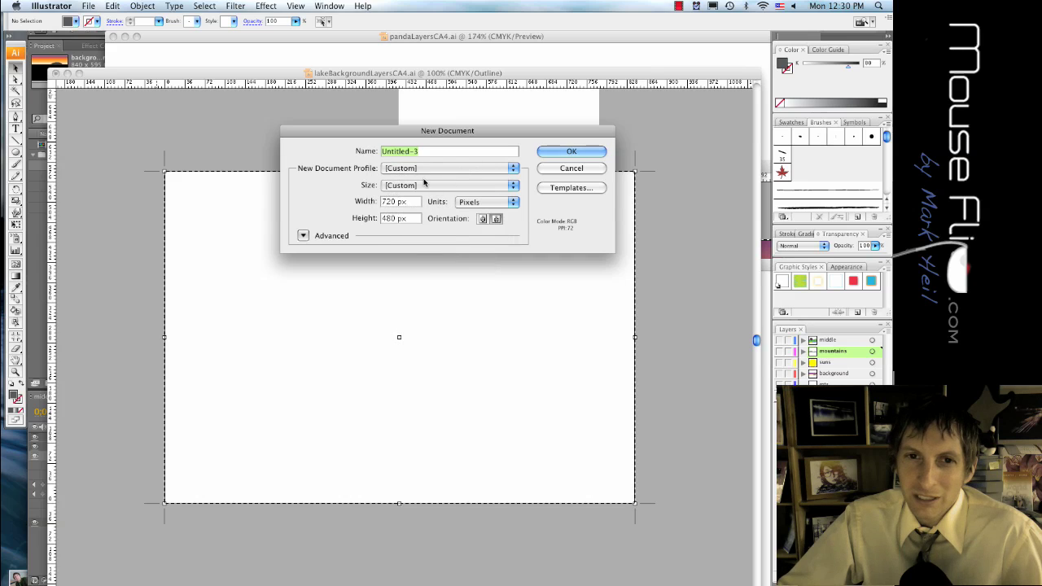
{"action": "left_click", "coordinate": [415, 186]}
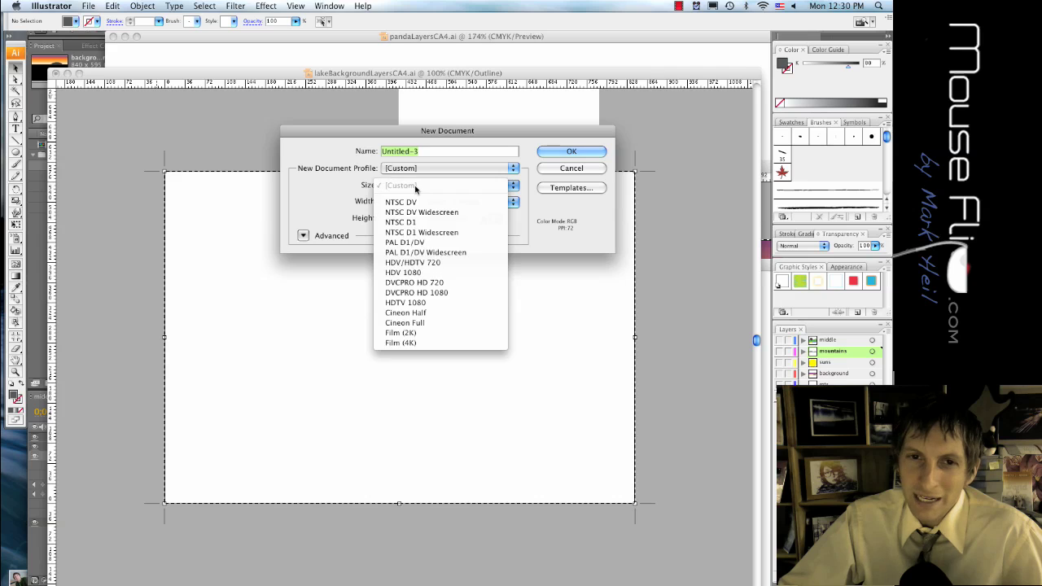
{"action": "left_click", "coordinate": [415, 186]}
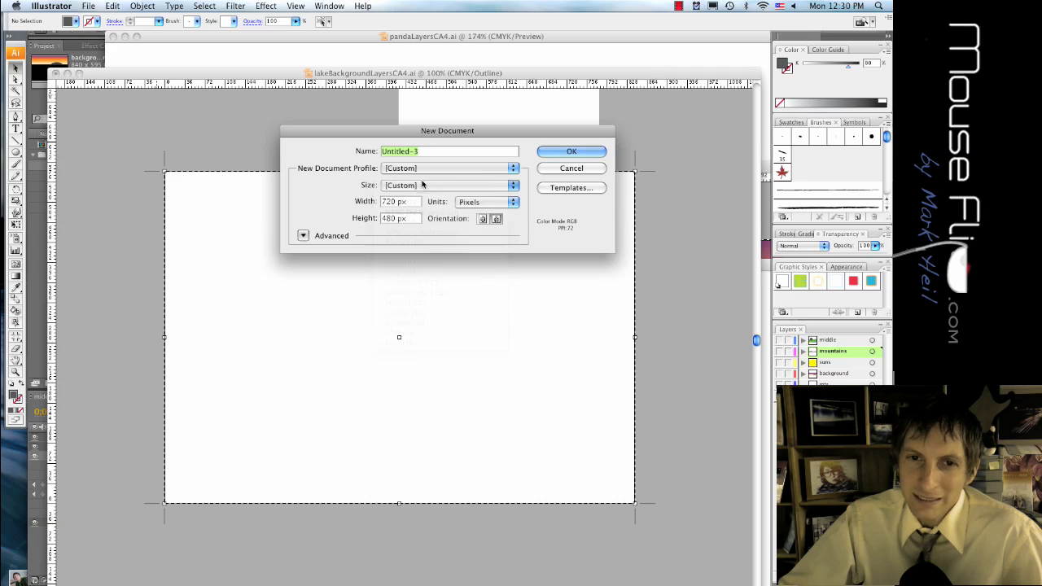
Step: Create the 720 by 480 px RGB document with the custom profile, and close it
{"action": "left_click", "coordinate": [569, 152]}
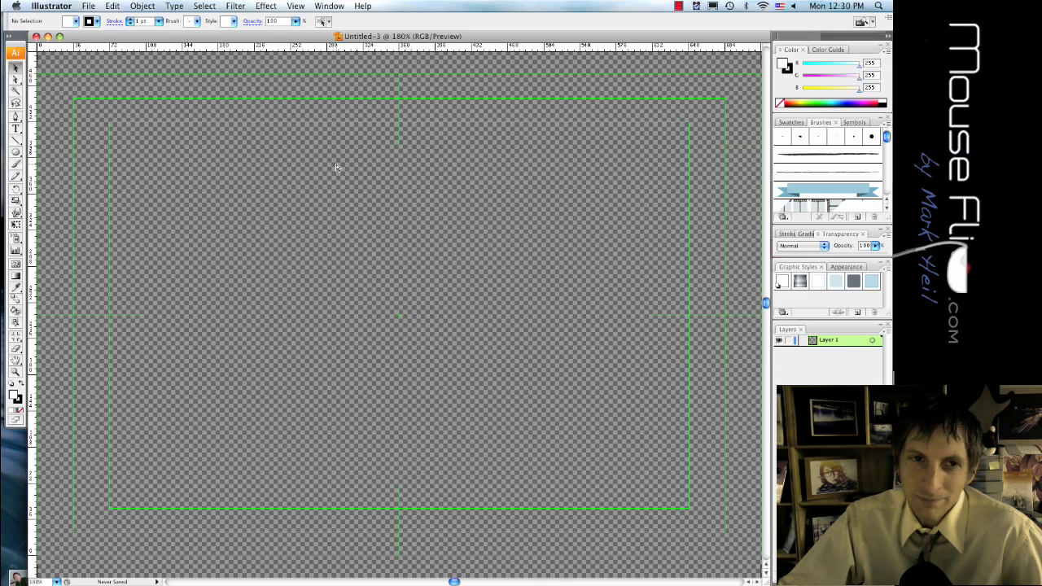
{"action": "key", "text": "super+w"}
Step: Create a new document from the Print profile with units in pixels, 720 px wide and 480 px high
{"action": "left_click", "coordinate": [90, 8]}
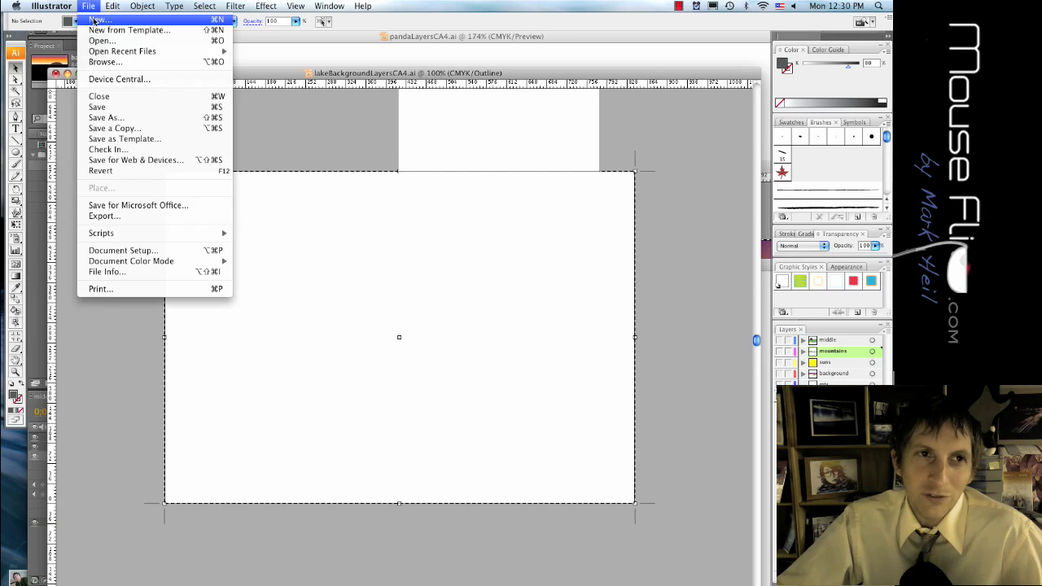
{"action": "left_click", "coordinate": [95, 20]}
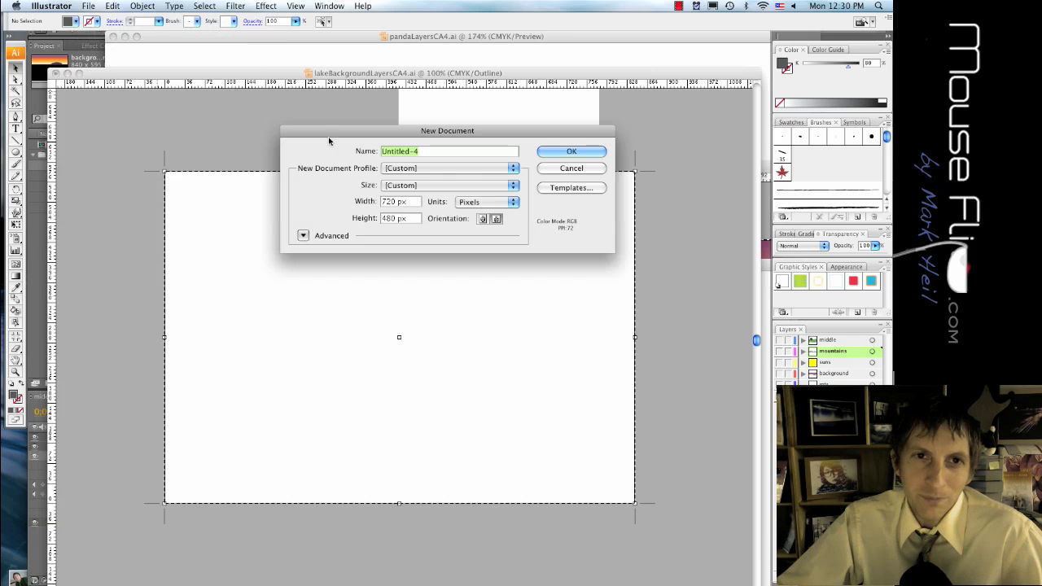
{"action": "left_click", "coordinate": [409, 170]}
{"action": "left_click", "coordinate": [411, 182]}
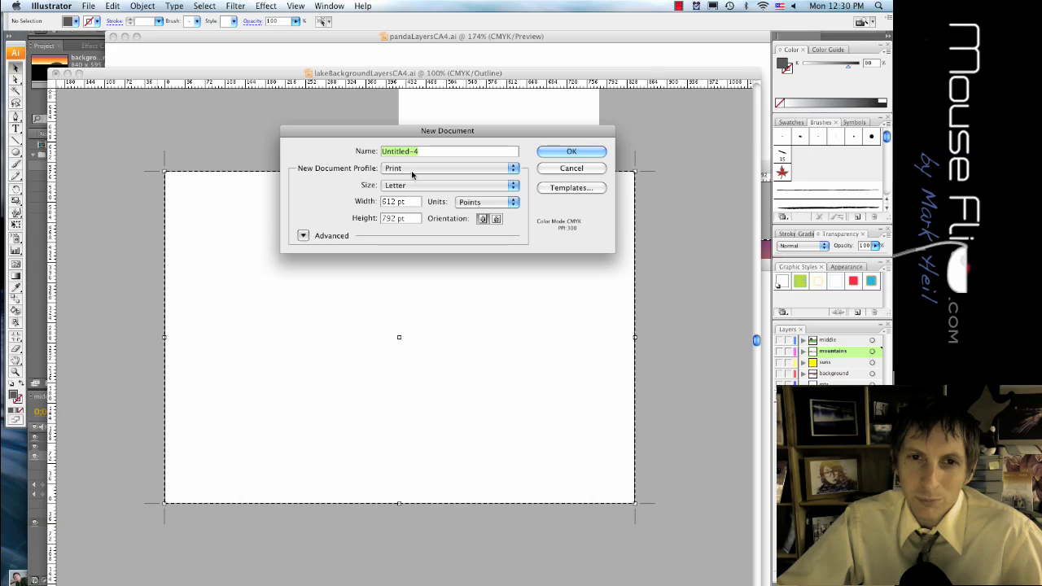
{"action": "left_click", "coordinate": [408, 202]}
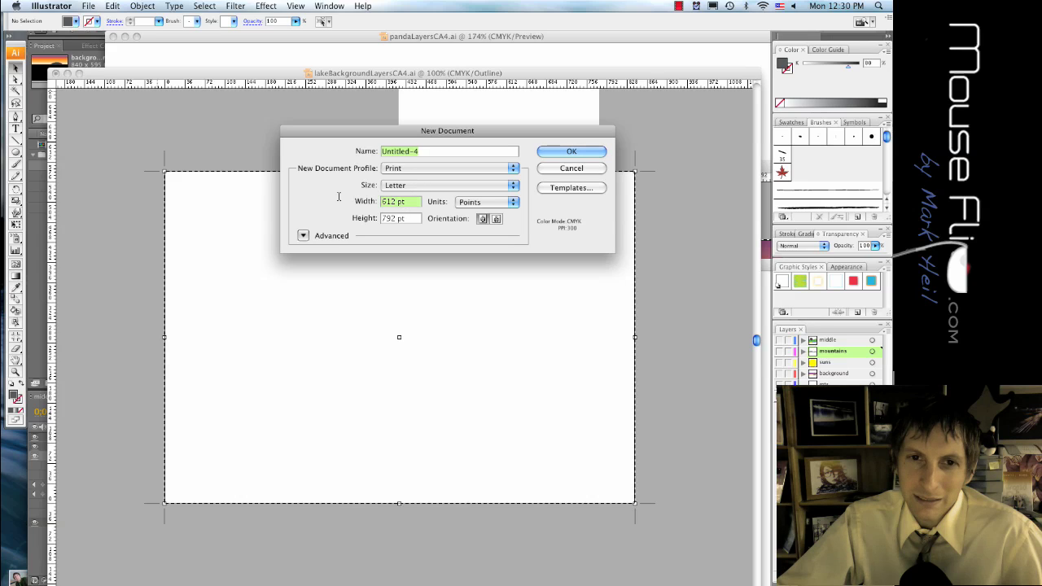
{"action": "left_click", "coordinate": [465, 206]}
{"action": "left_click", "coordinate": [472, 252]}
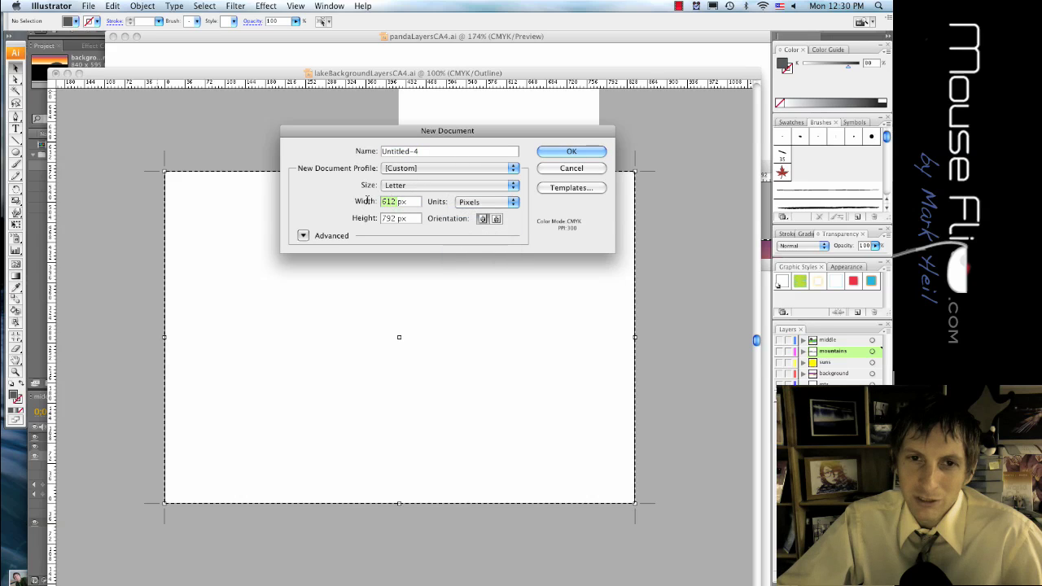
{"action": "type", "text": "720"}
{"action": "key", "text": "Tab"}
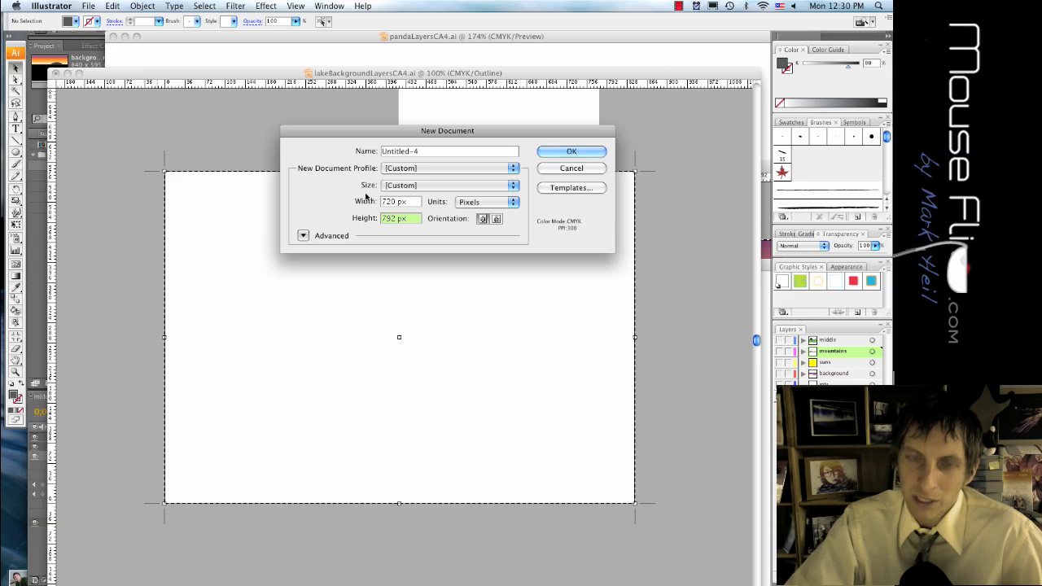
{"action": "type", "text": "480"}
{"action": "key", "text": "Return"}
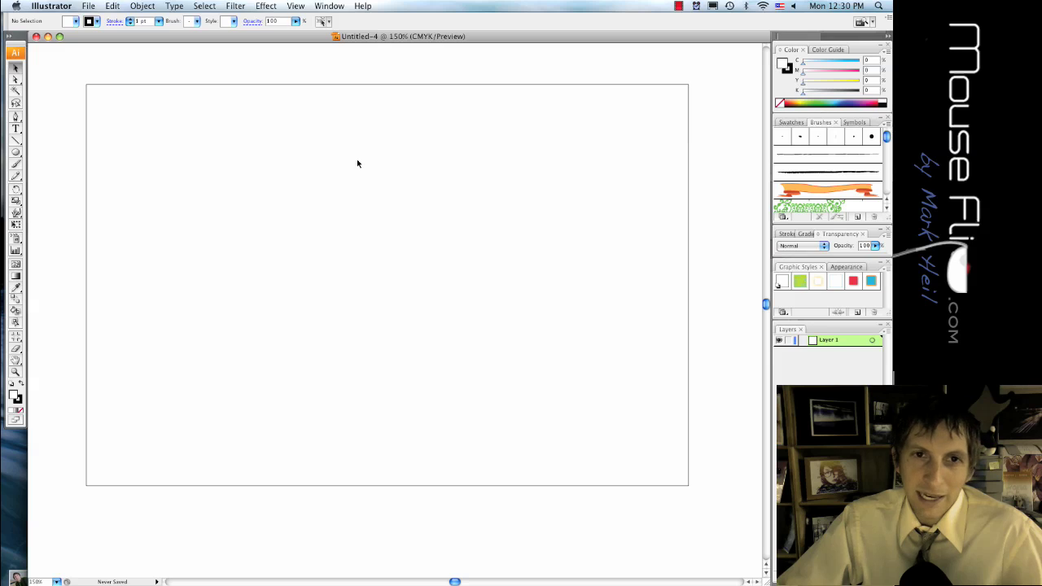
Step: Draw a rectangle 720 px wide and about 200 px high across the top of the artboard
{"action": "left_click_drag", "start_coordinate": [16, 152], "coordinate": [62, 154]}
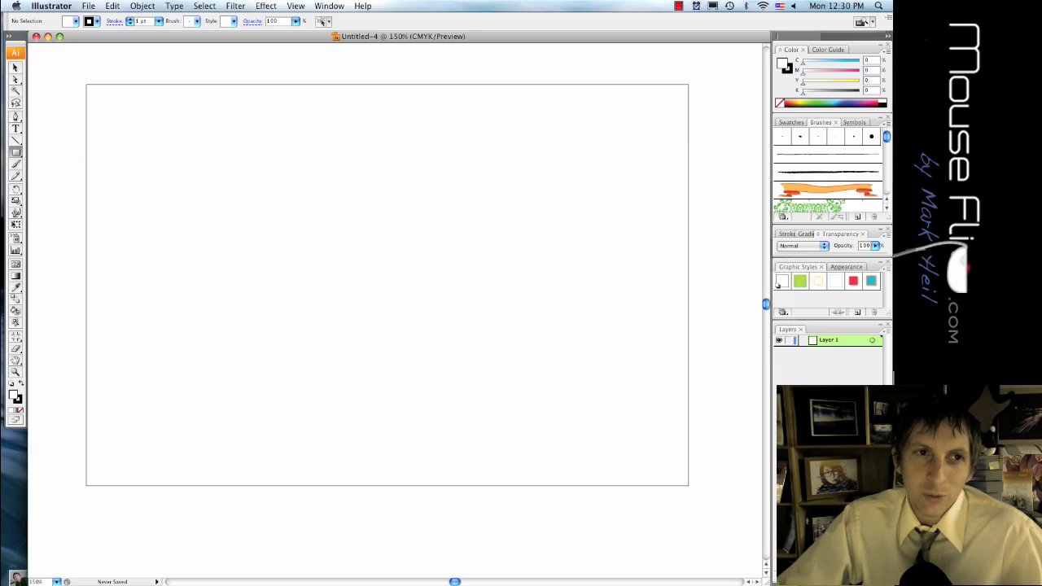
{"action": "left_click_drag", "start_coordinate": [86, 84], "coordinate": [689, 252]}
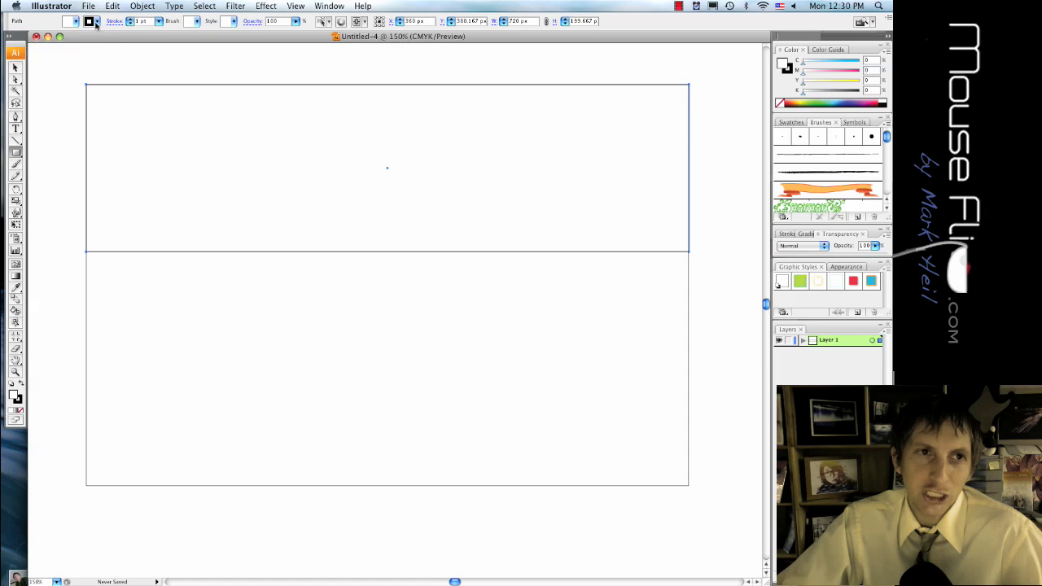
Step: Remove the rectangle's stroke and fill it with the light blue swatch (C 70, M 15, Y 0, K 0)
{"action": "left_click", "coordinate": [96, 21]}
{"action": "left_click", "coordinate": [11, 34]}
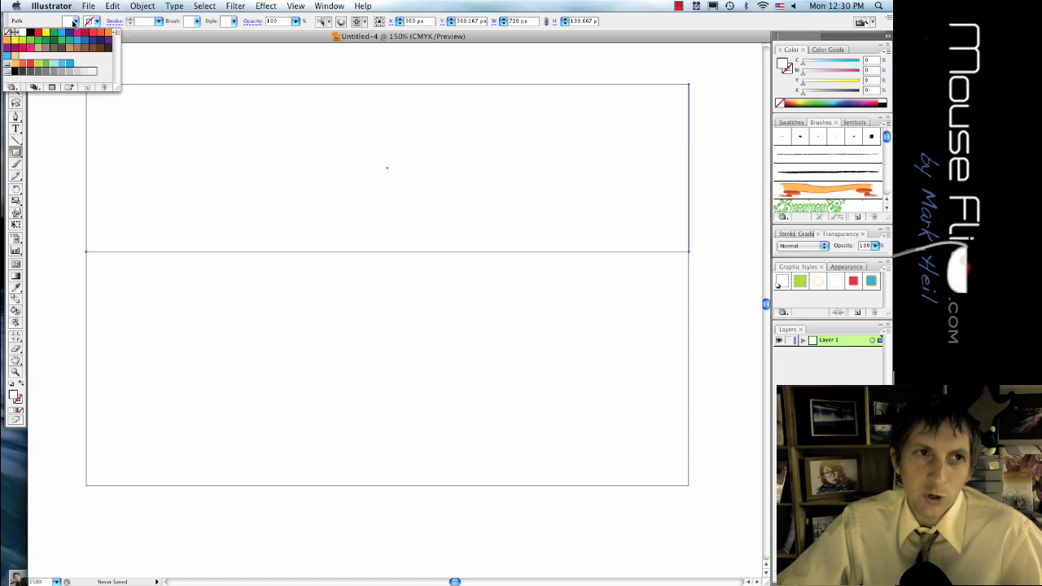
{"action": "left_click", "coordinate": [75, 22]}
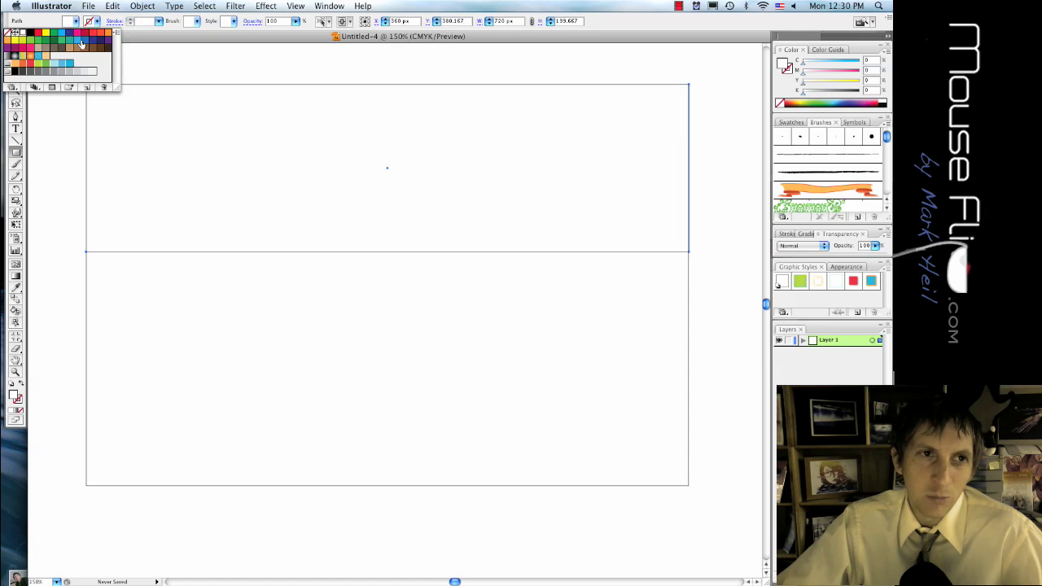
{"action": "left_click", "coordinate": [84, 43]}
{"action": "left_click", "coordinate": [81, 43]}
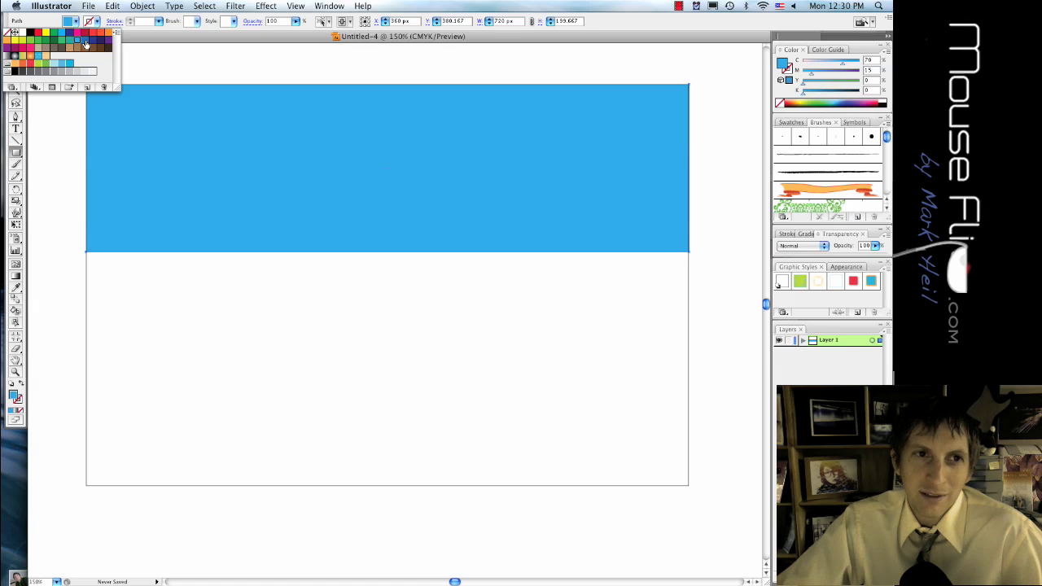
{"action": "left_click", "coordinate": [86, 44]}
{"action": "left_click", "coordinate": [75, 39]}
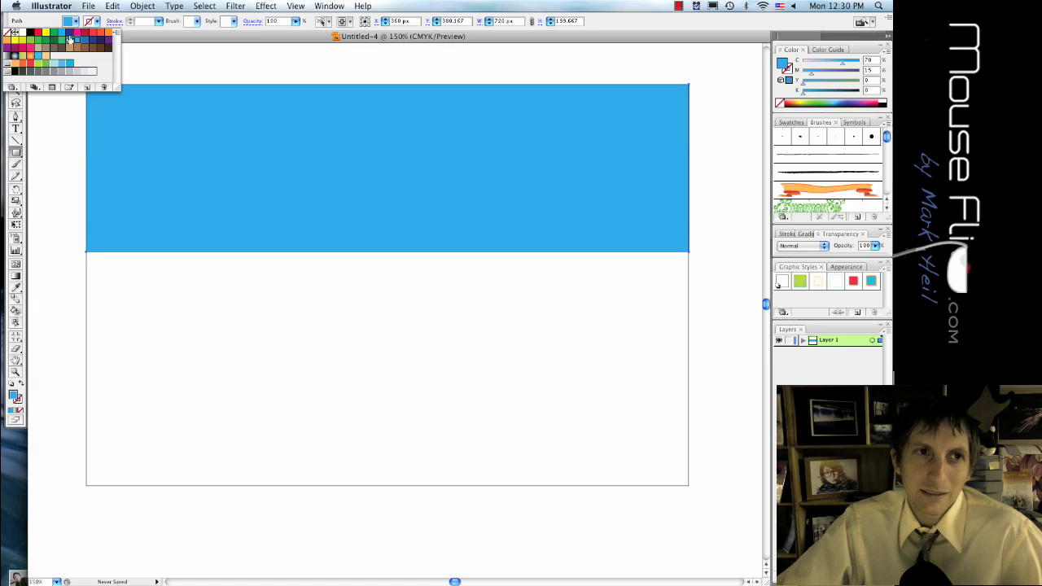
{"action": "left_click", "coordinate": [166, 39]}
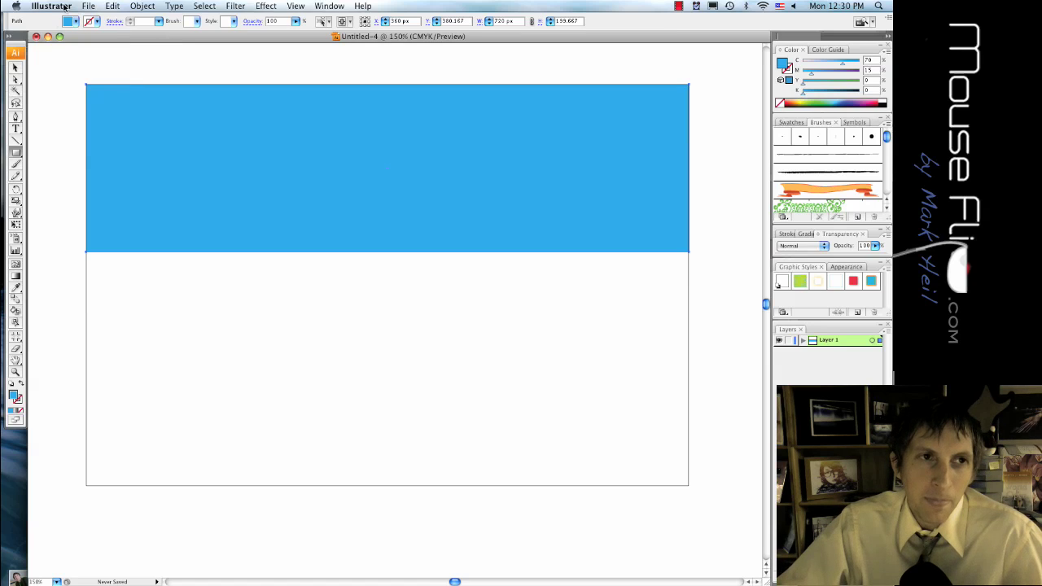
Step: Rename the layer holding the blue rectangle as sky
{"action": "double_click", "coordinate": [829, 342]}
{"action": "type", "text": "sky"}
{"action": "key", "text": "Return"}
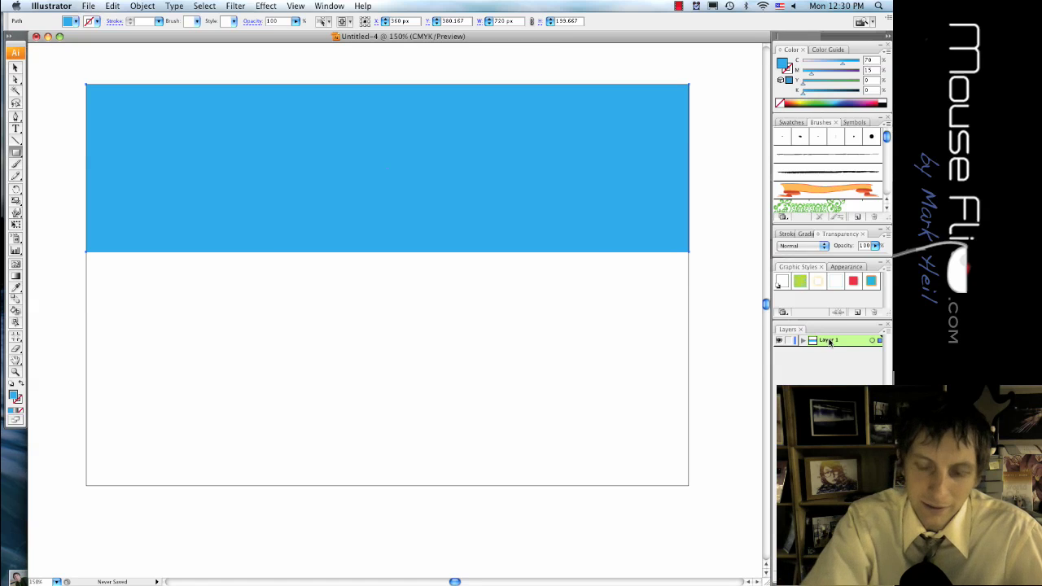
Step: Save the document as skyCA5.ai in the pandaFiles folder in Adobe Illustrator format, without replacing the existing sky.ai
{"action": "left_click", "coordinate": [90, 6]}
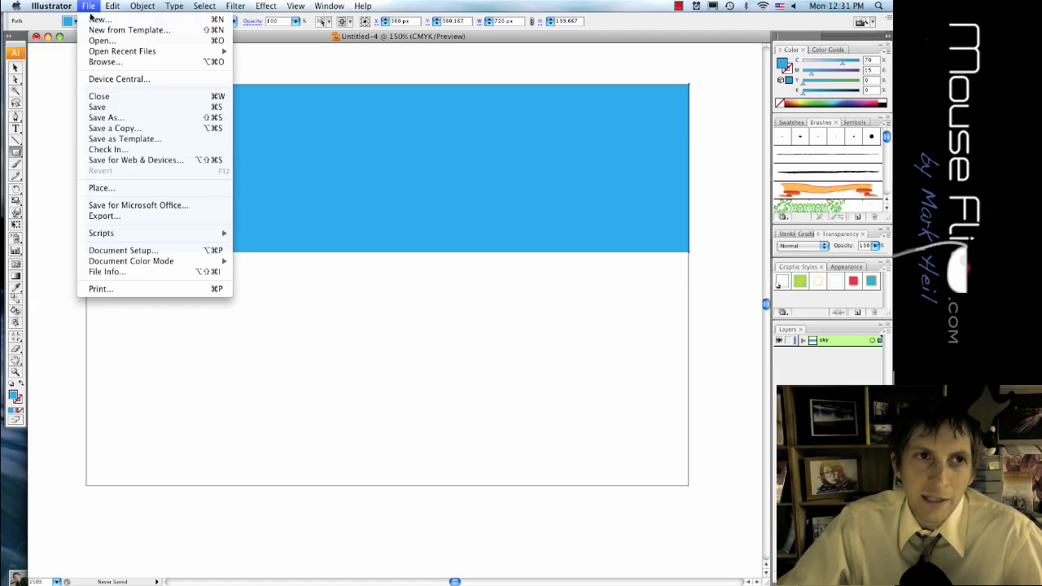
{"action": "left_click", "coordinate": [130, 118]}
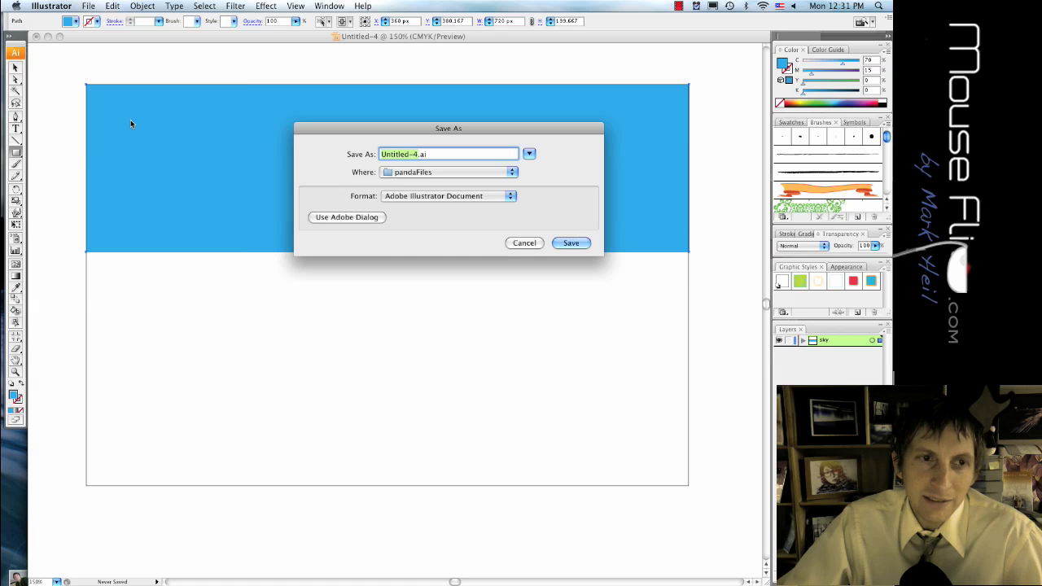
{"action": "type", "text": "sky"}
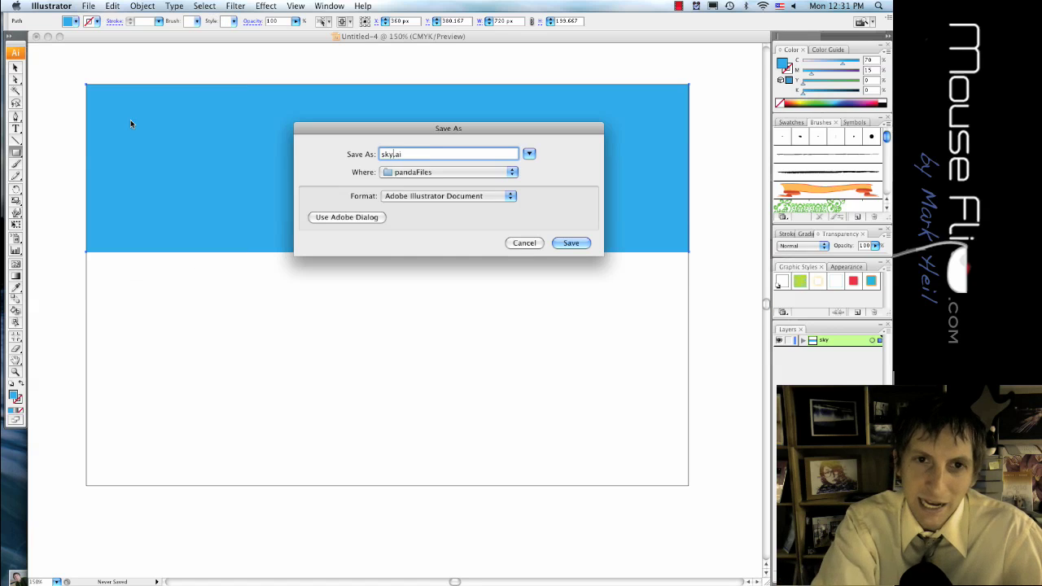
{"action": "left_click", "coordinate": [570, 244]}
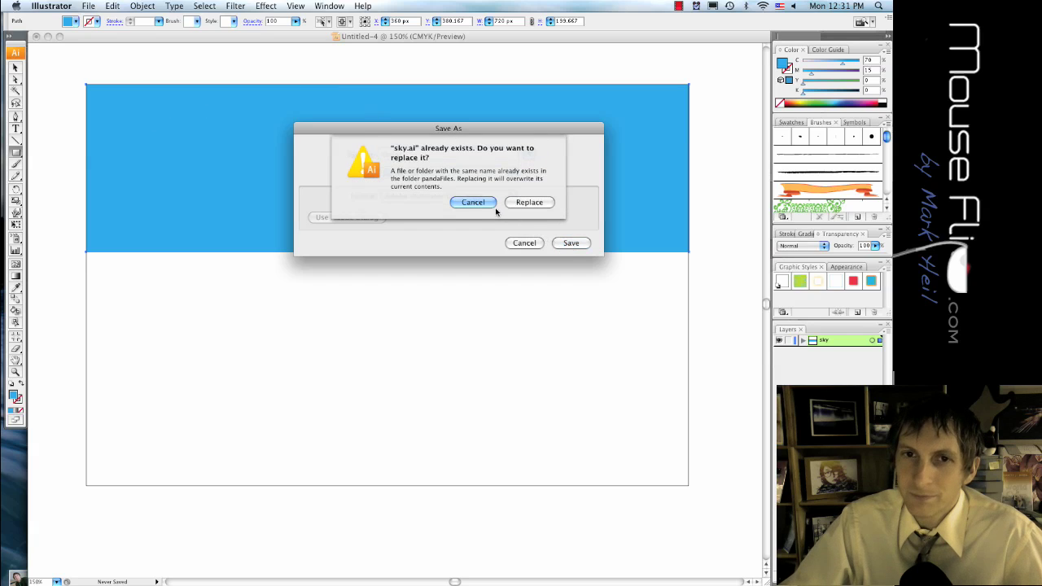
{"action": "left_click", "coordinate": [473, 201]}
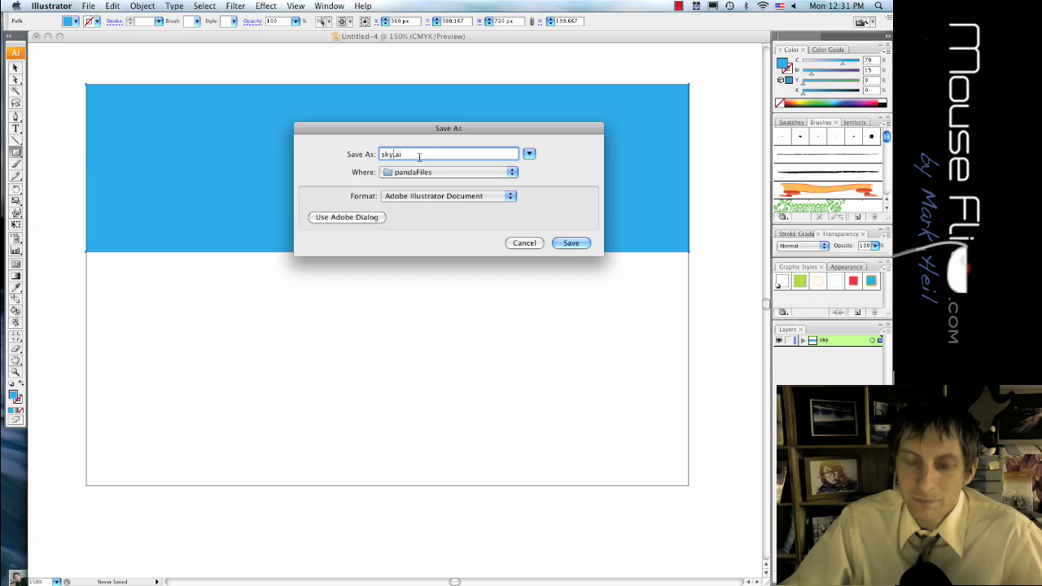
{"action": "type", "text": "_new"}
{"action": "key", "text": "Return"}
{"action": "key", "text": "Return"}
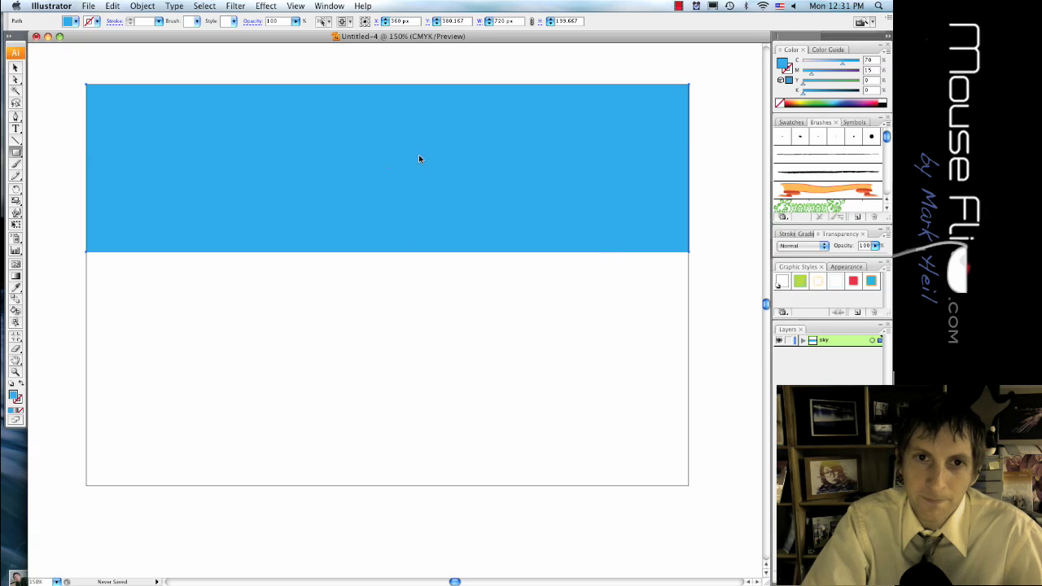
Step: Switch to After Effects and import sky.ai from the pandaFiles folder as a composition
{"action": "key", "text": "super+Tab"}
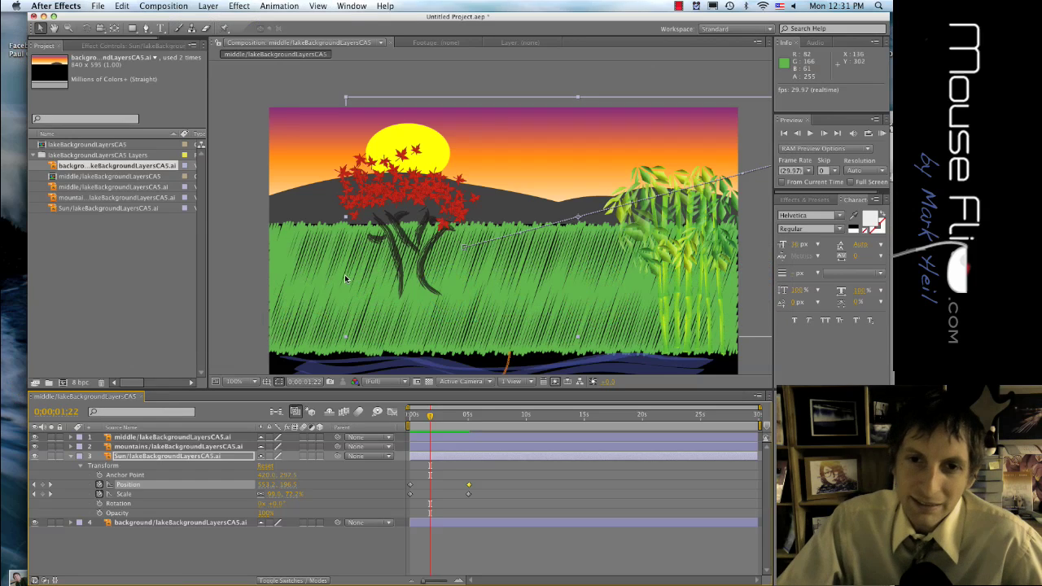
{"action": "left_click", "coordinate": [71, 287]}
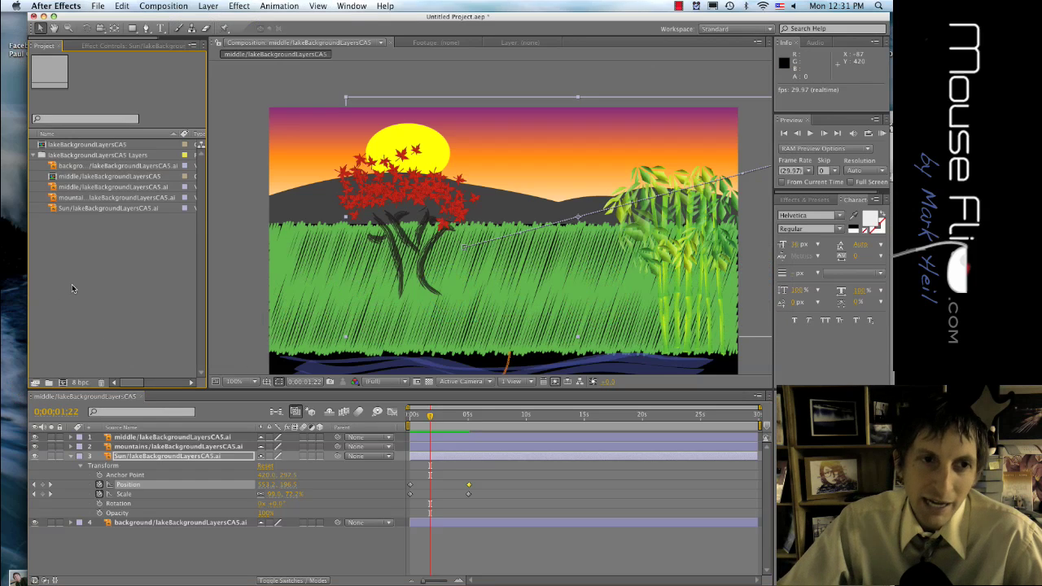
{"action": "double_click", "coordinate": [116, 254]}
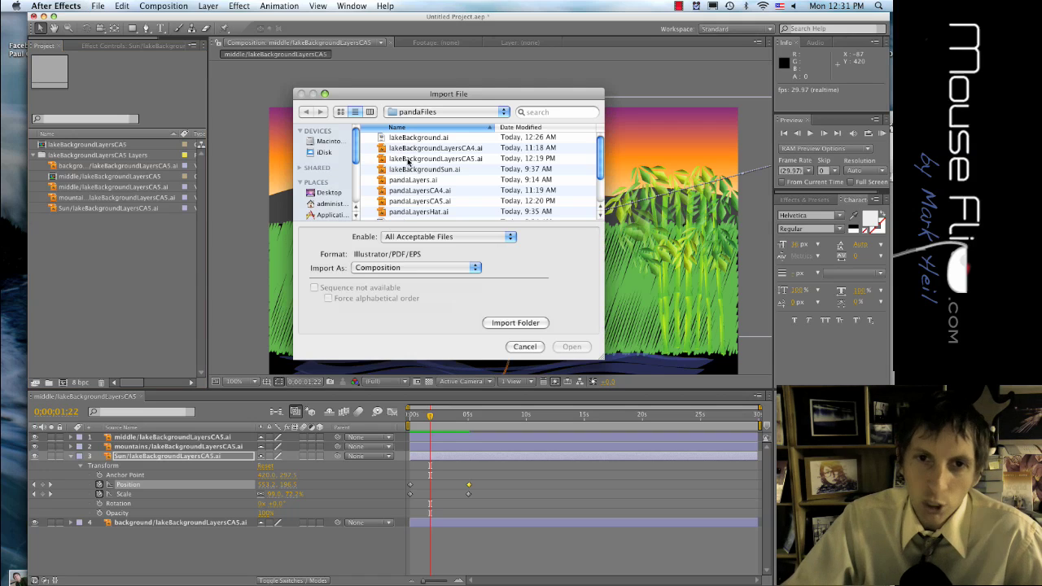
{"action": "scroll", "coordinate": [414, 169], "scroll_direction": "down", "scroll_amount": 1}
{"action": "scroll", "coordinate": [451, 190], "scroll_direction": "down", "scroll_amount": 3}
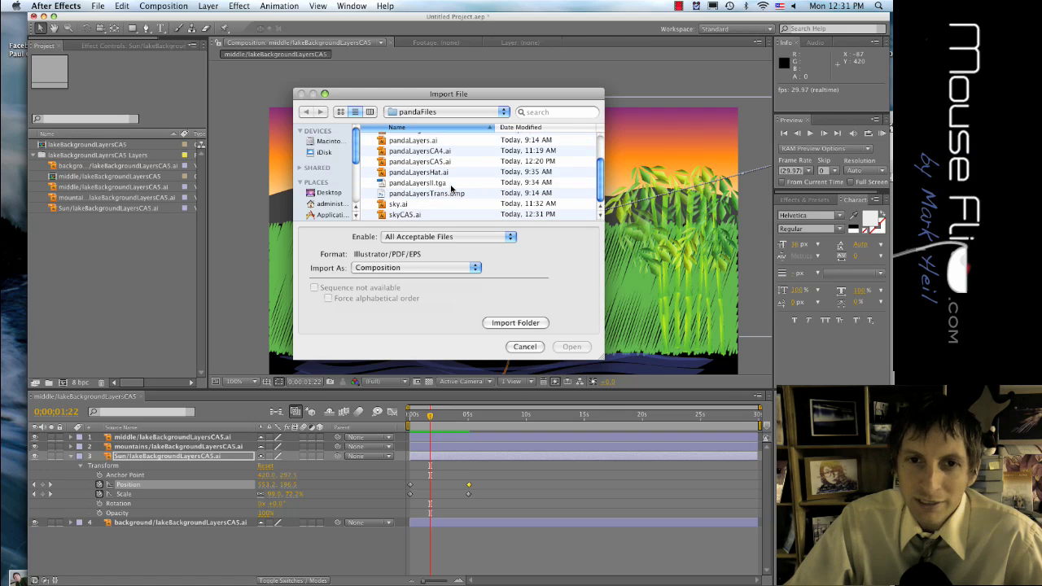
{"action": "left_click", "coordinate": [431, 205]}
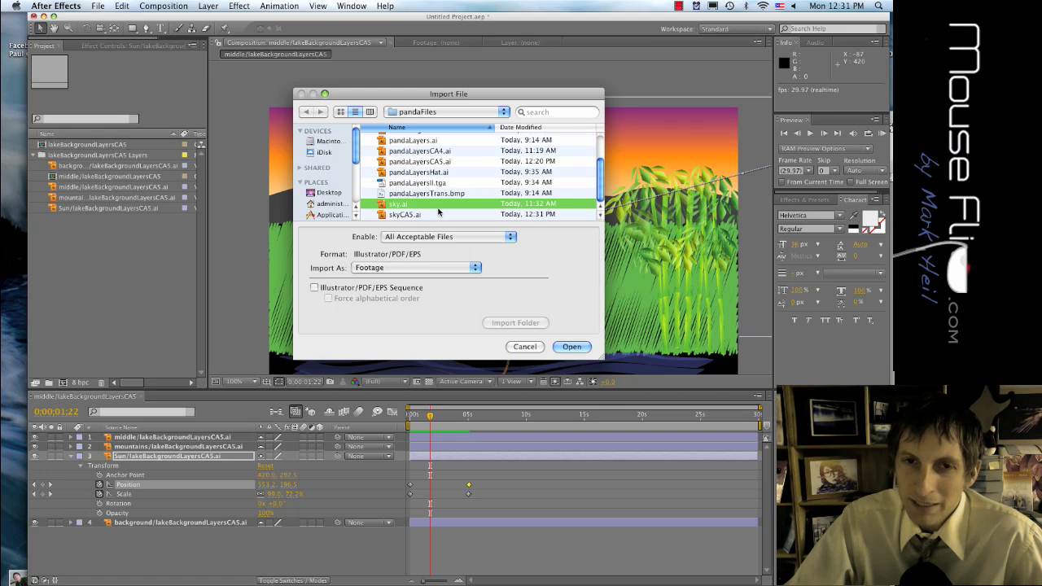
{"action": "left_click", "coordinate": [394, 268]}
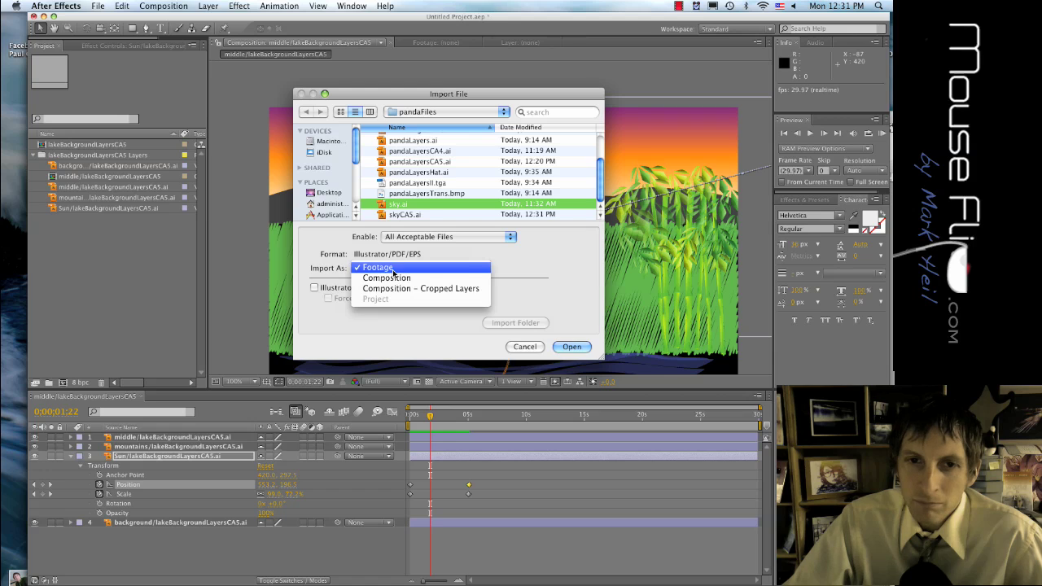
{"action": "left_click", "coordinate": [431, 298]}
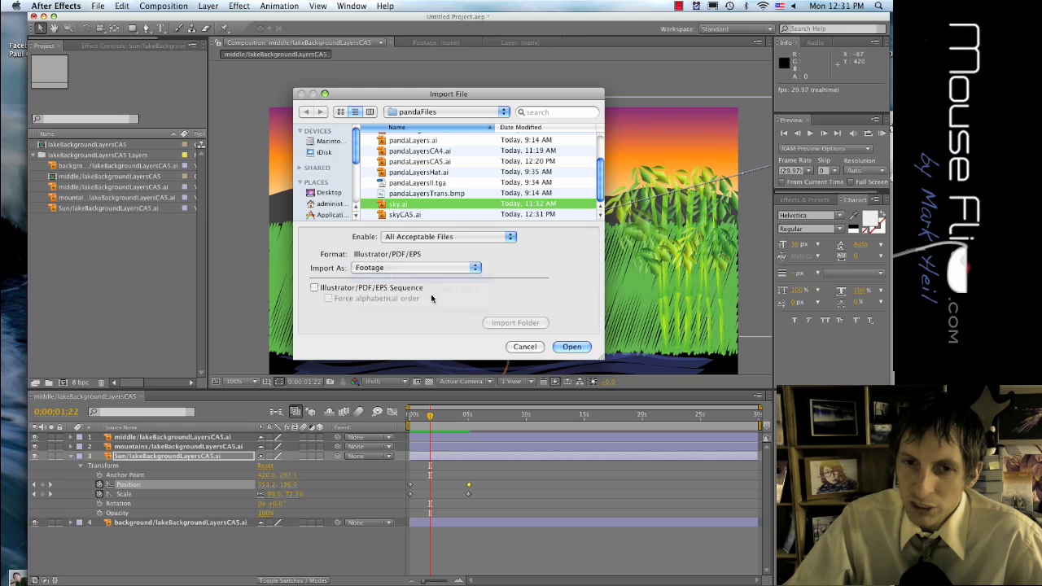
{"action": "left_click", "coordinate": [574, 346]}
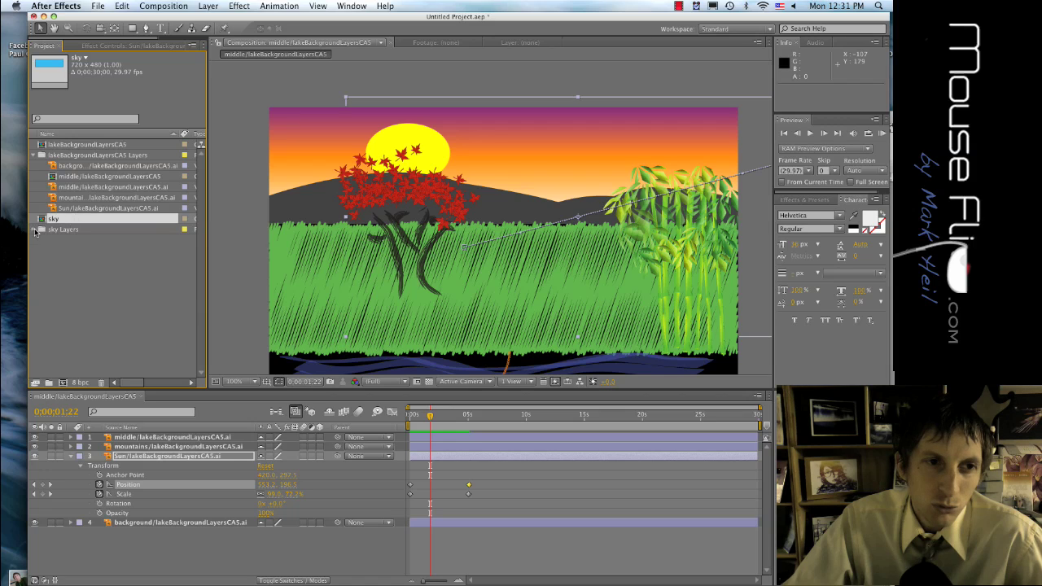
Step: Add sky.ai from the sky Layers folder between the middle and mountains layers, and move it to about 287, 190.5
{"action": "left_click", "coordinate": [70, 241]}
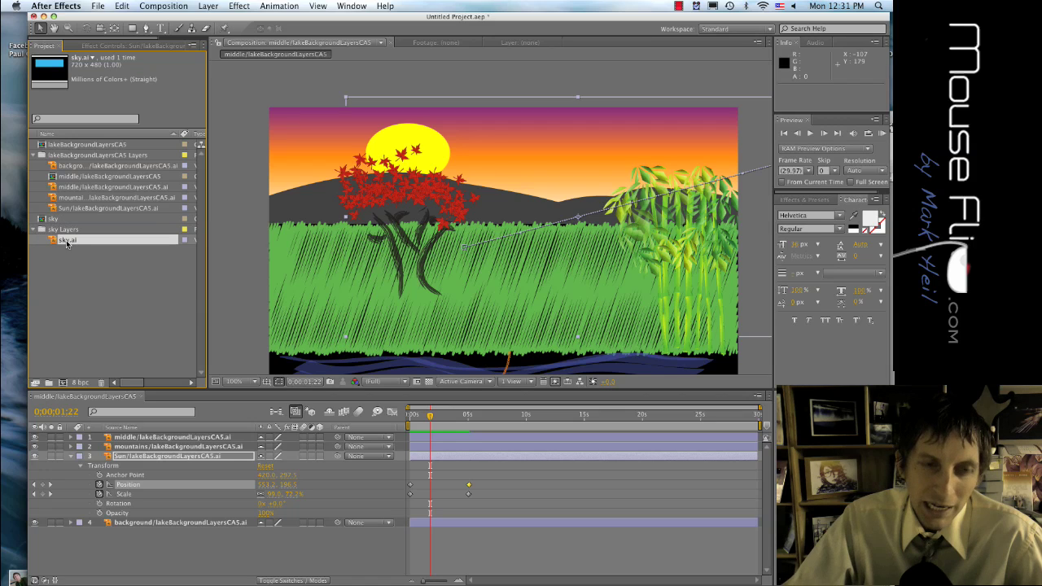
{"action": "left_click_drag", "start_coordinate": [68, 243], "coordinate": [104, 447]}
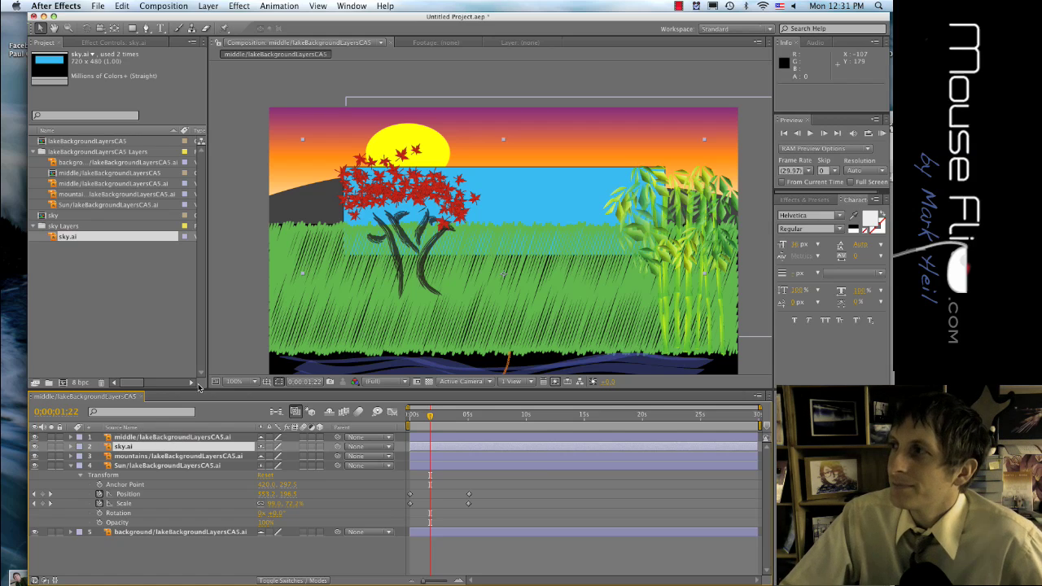
{"action": "left_click_drag", "start_coordinate": [511, 189], "coordinate": [441, 132]}
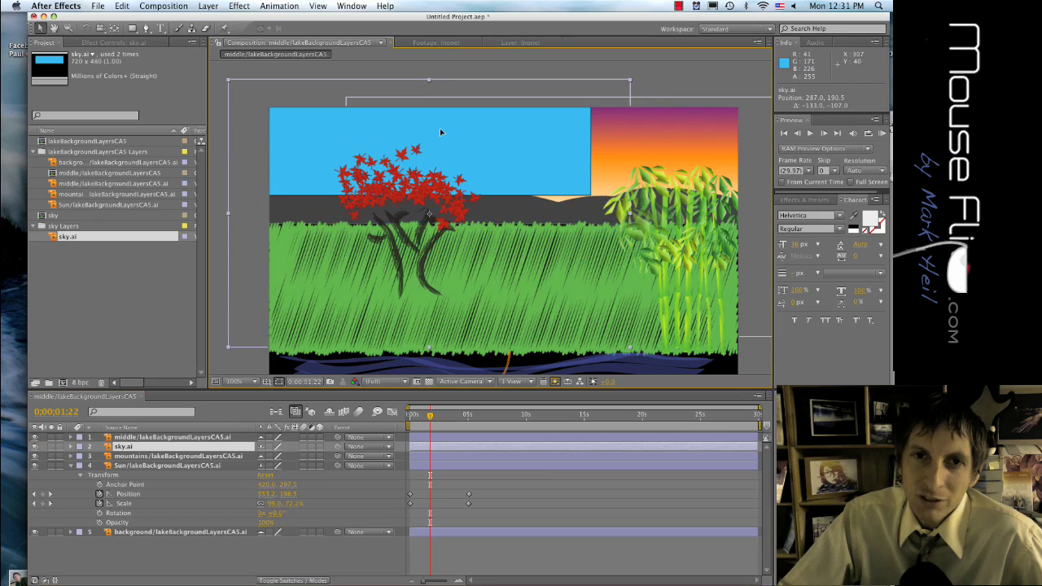
{"action": "key", "text": "comma"}
{"action": "key", "text": "comma"}
{"action": "key", "text": "comma"}
{"action": "key", "text": "comma"}
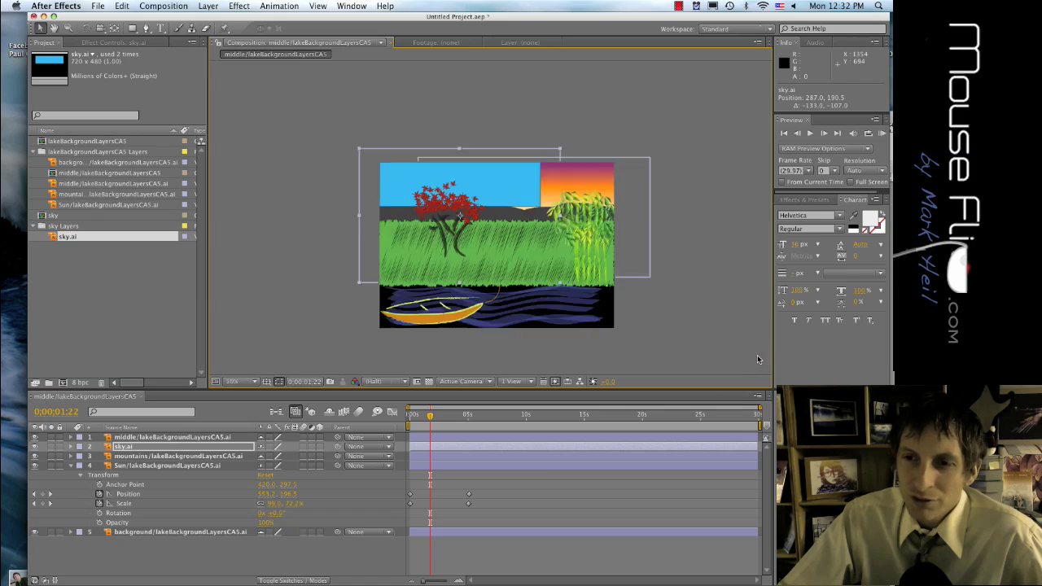